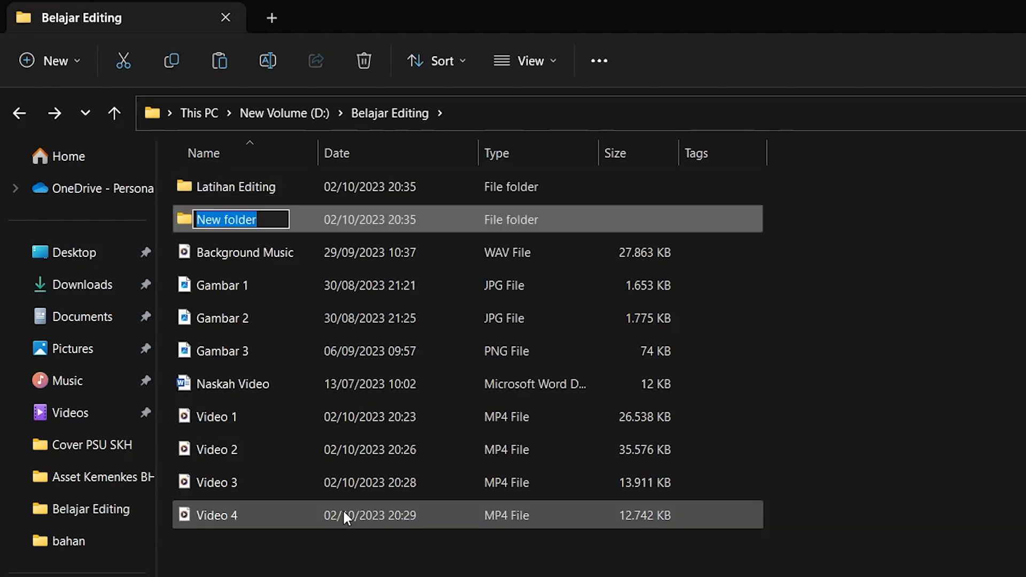
# Name the new folder Materi Video, then create another new folder named Materi Audio
pyautogui.write('ateri Video')
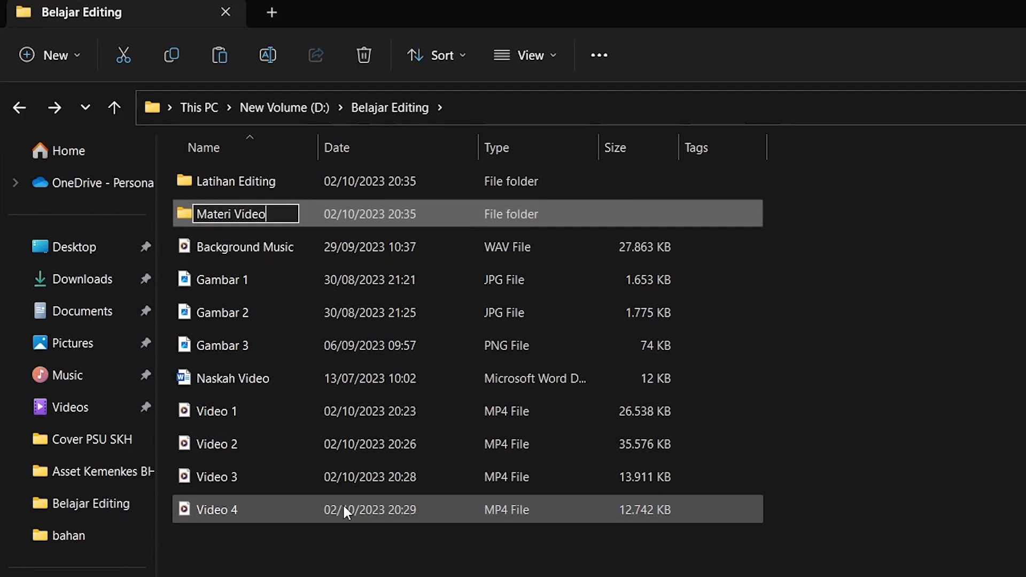
pyautogui.press('Return')
pyautogui.hotkey('ctrl', 'shift', 'n')
pyautogui.write('Materi Audi')
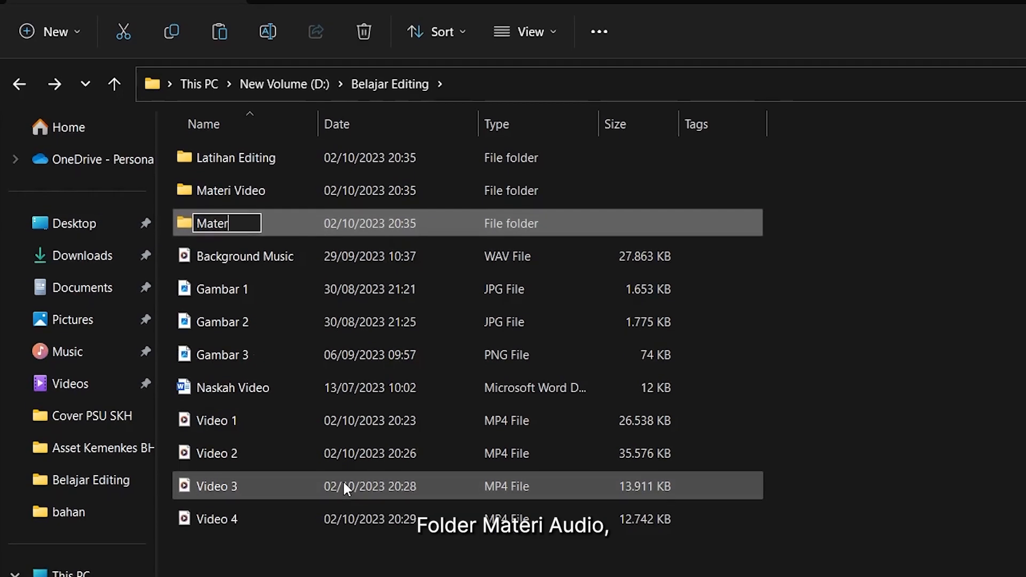
pyautogui.write('o')
pyautogui.press('Return')
# Create two more new folders named Image atau Gambar and Hasil Edit
pyautogui.hotkey('ctrl', 'shift', 'n')
pyautogui.write('Image atau')
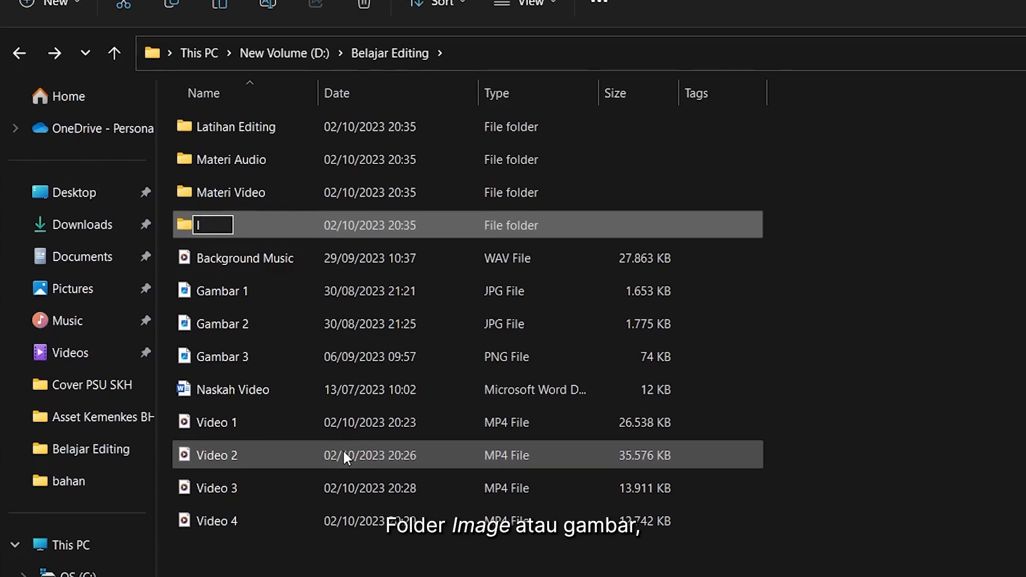
pyautogui.write(' Gambar')
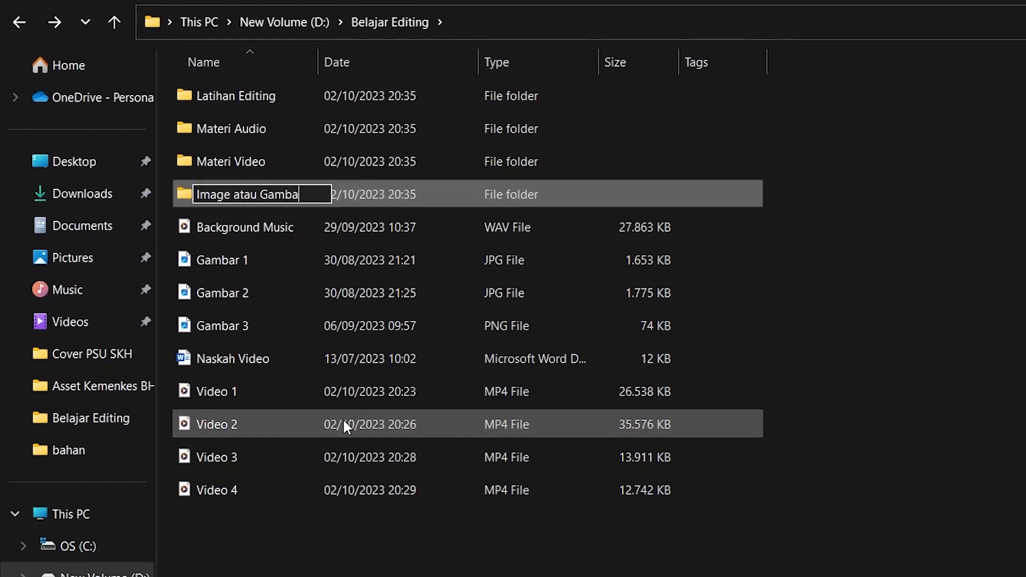
pyautogui.press('Return')
pyautogui.hotkey('ctrl', 'shift', 'n')
pyautogui.write('Hasil Ed')
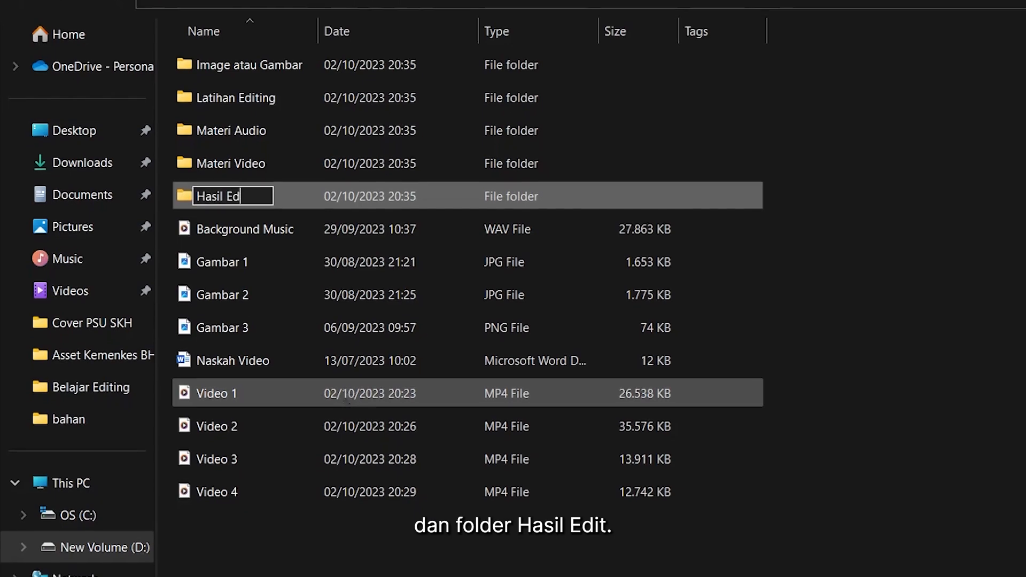
pyautogui.write('it')
pyautogui.press('Return')
# Select Video 1 to Video 4 and move them into the Materi Video folder, sorting the remaining files into the other folders
pyautogui.click(342, 409)
pyautogui.hotkey('shift', 'Down')
pyautogui.hotkey('shift', 'Down')
pyautogui.hotkey('shift', 'Down')
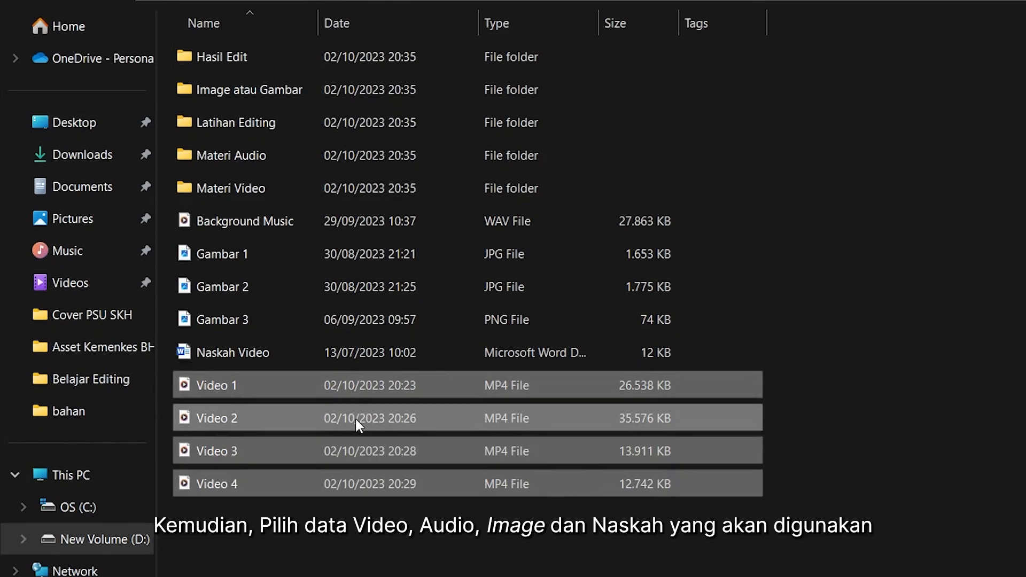
pyautogui.moveTo(355, 418); pyautogui.dragTo(314, 184)
pyautogui.moveTo(283, 222); pyautogui.dragTo(254, 171)
pyautogui.moveTo(342, 225); pyautogui.dragTo(279, 115)
pyautogui.moveTo(233, 226); pyautogui.dragTo(212, 155)
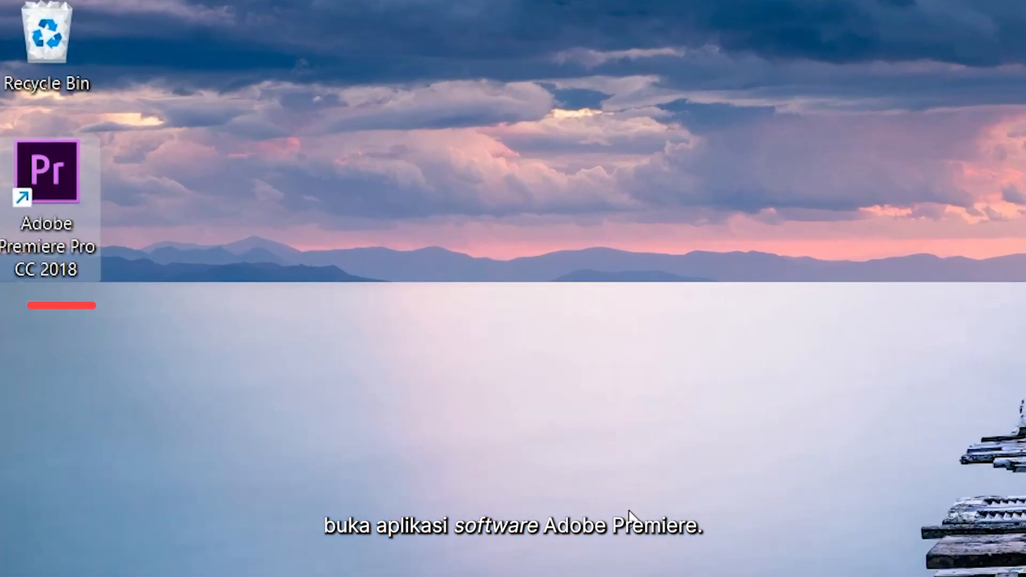
# Launch Premiere Pro and start a new project named Belajar Editing
pyautogui.doubleClick(47, 171)
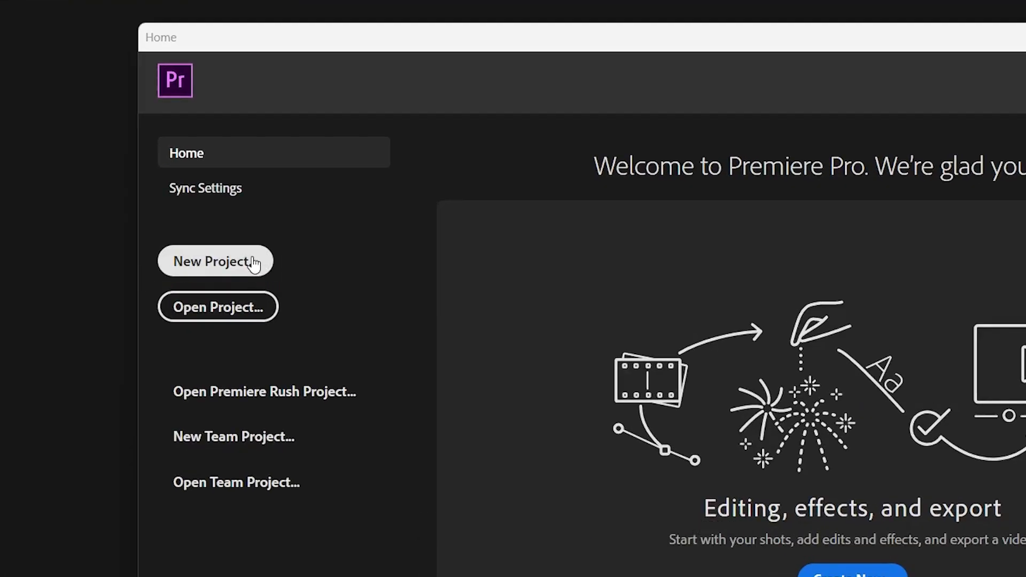
pyautogui.click(254, 264)
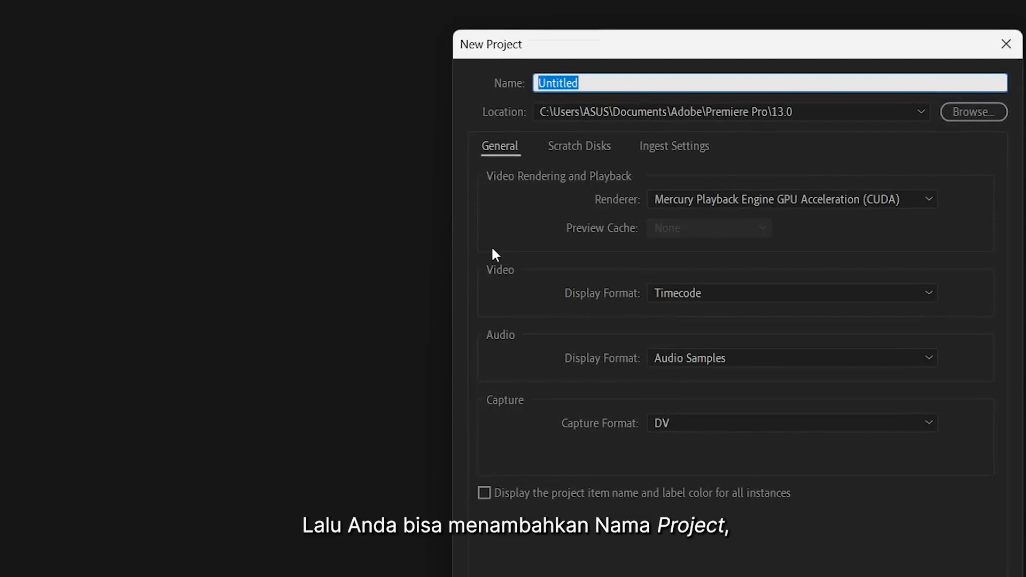
pyautogui.write('Belajar Editing')
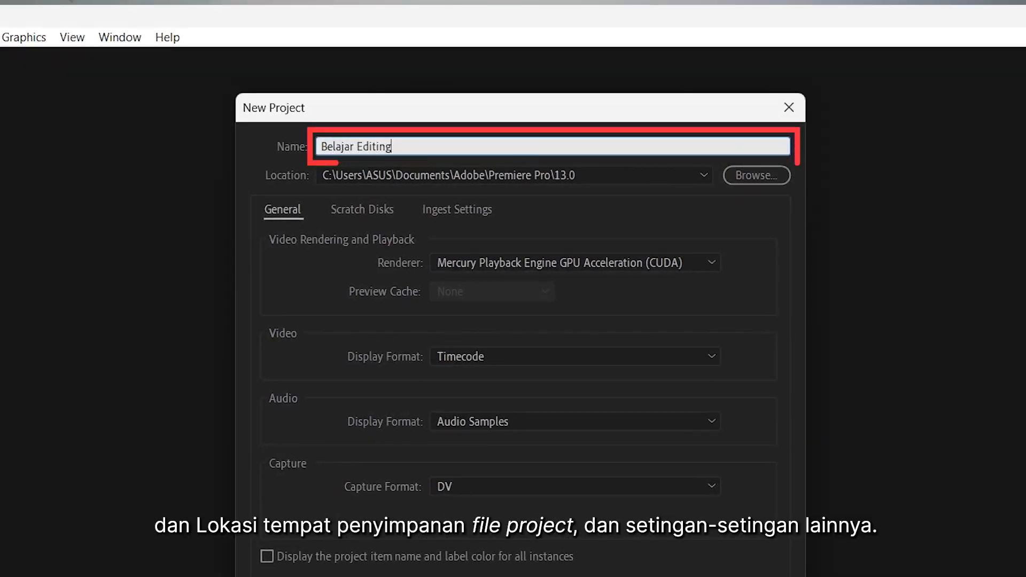
# Set the project location to the D:\Belajar Editing folder and create the project
pyautogui.click(705, 175)
pyautogui.click(757, 175)
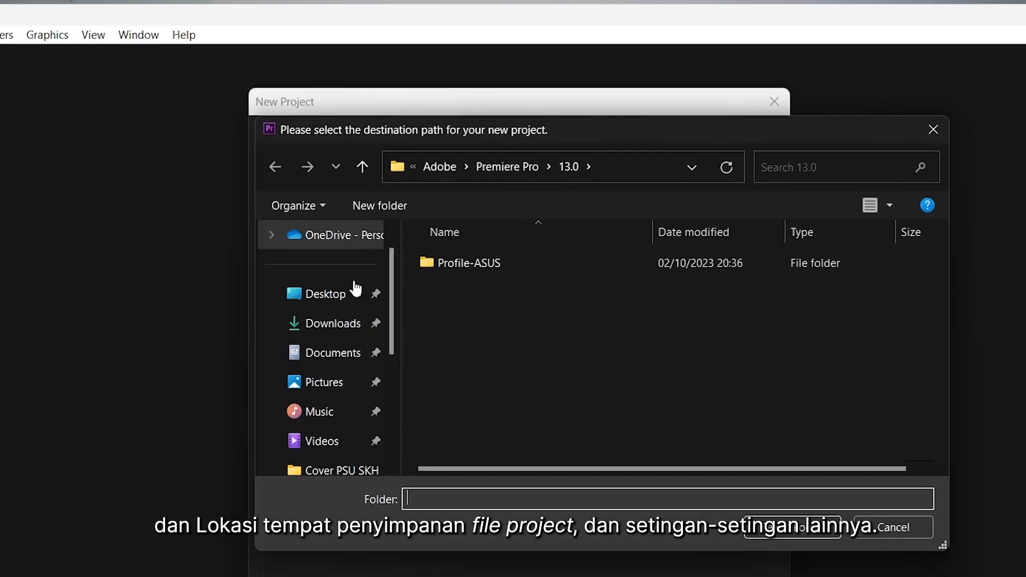
pyautogui.scroll(-3, 347, 374)
pyautogui.click(339, 368)
pyautogui.click(758, 449)
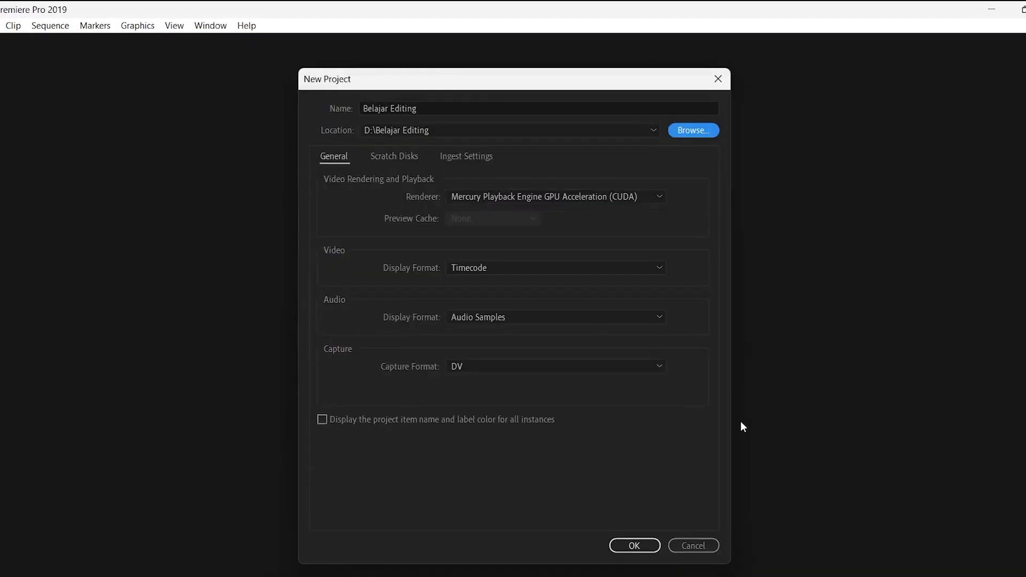
pyautogui.click(635, 549)
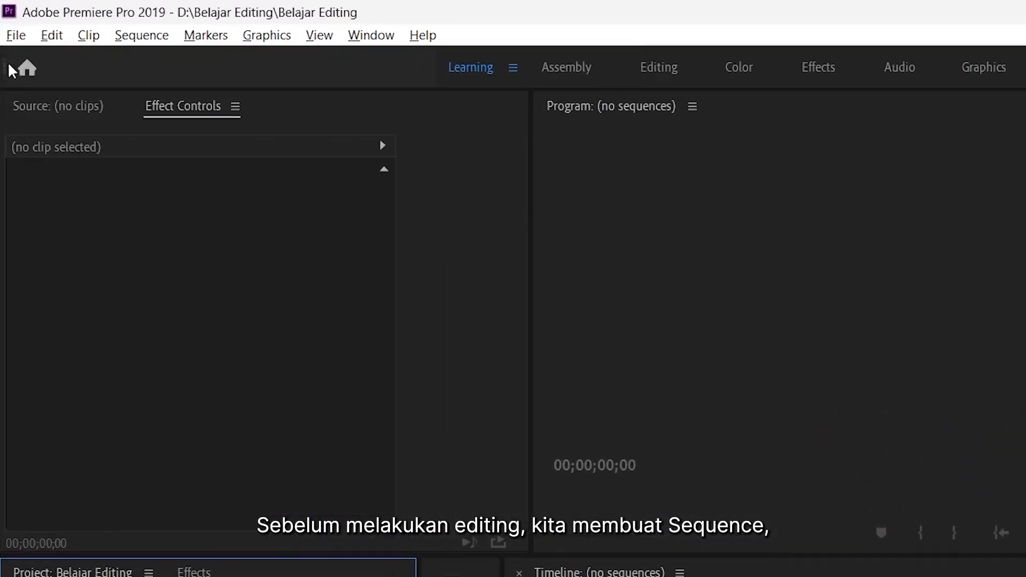
# Start creating a new sequence
pyautogui.click(19, 47)
pyautogui.moveTo(63, 81)
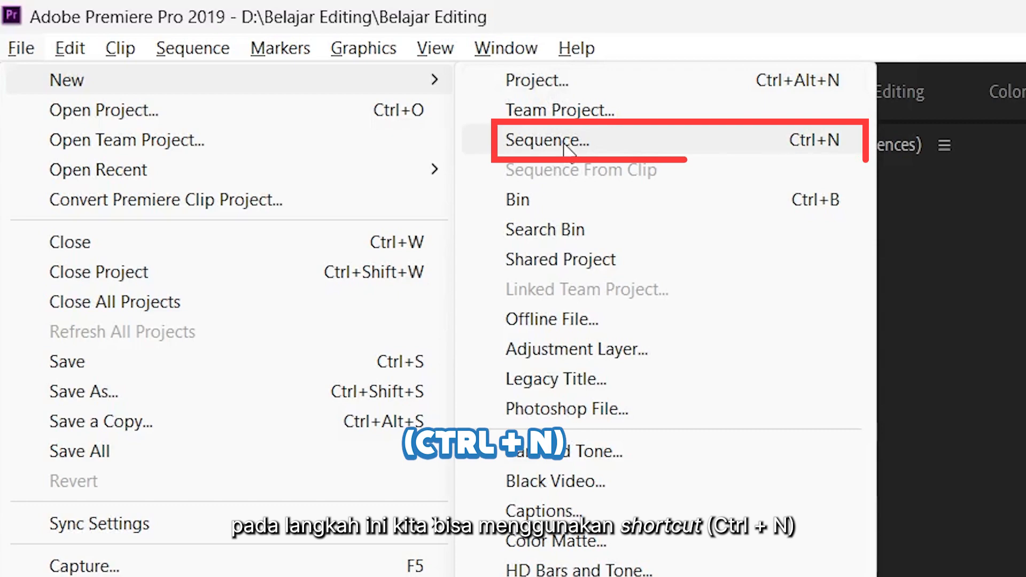
pyautogui.click(566, 145)
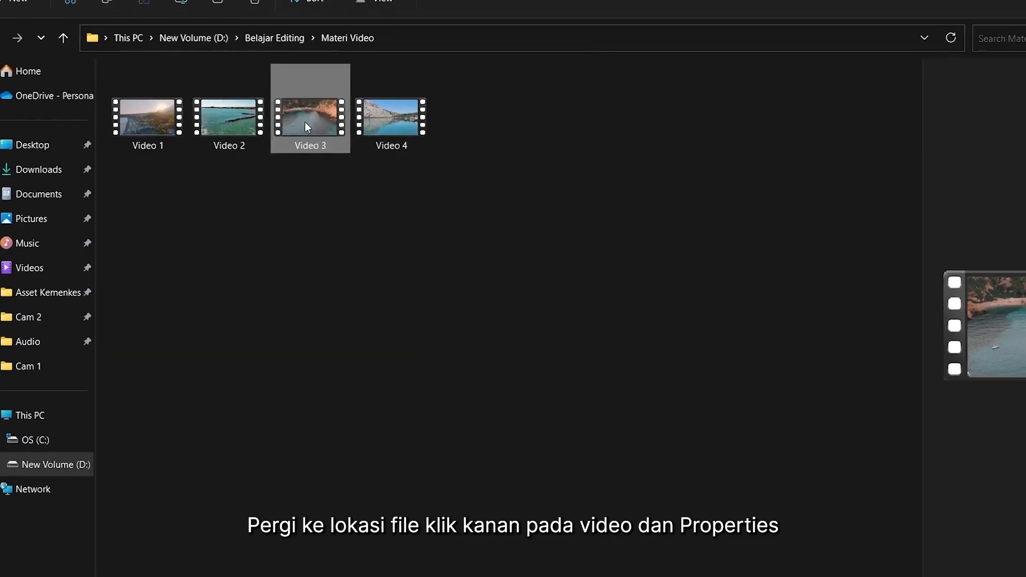
# Open Video 3's file properties and review its video details such as frame size and frame rate
pyautogui.rightClick(308, 124)
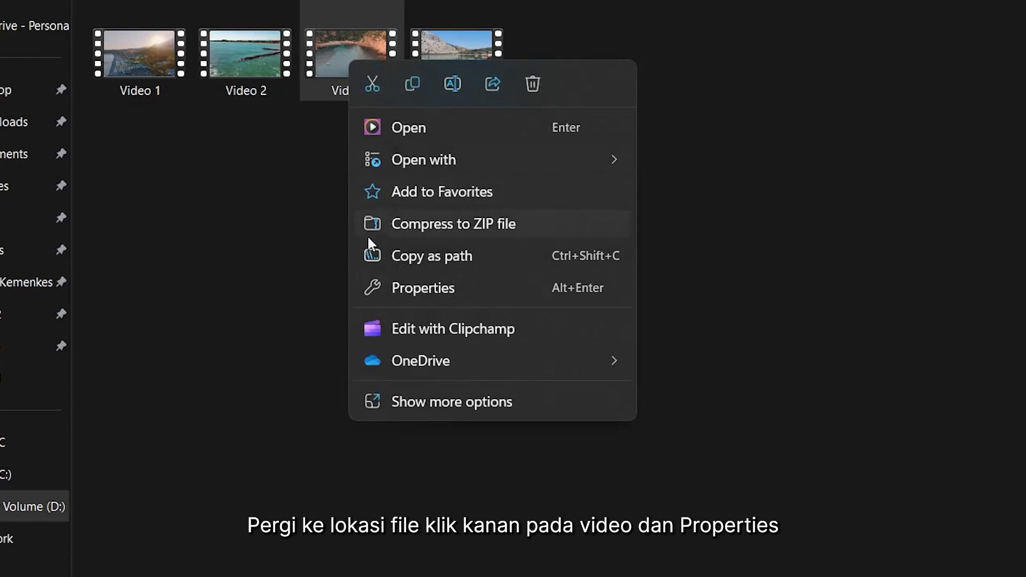
pyautogui.click(402, 278)
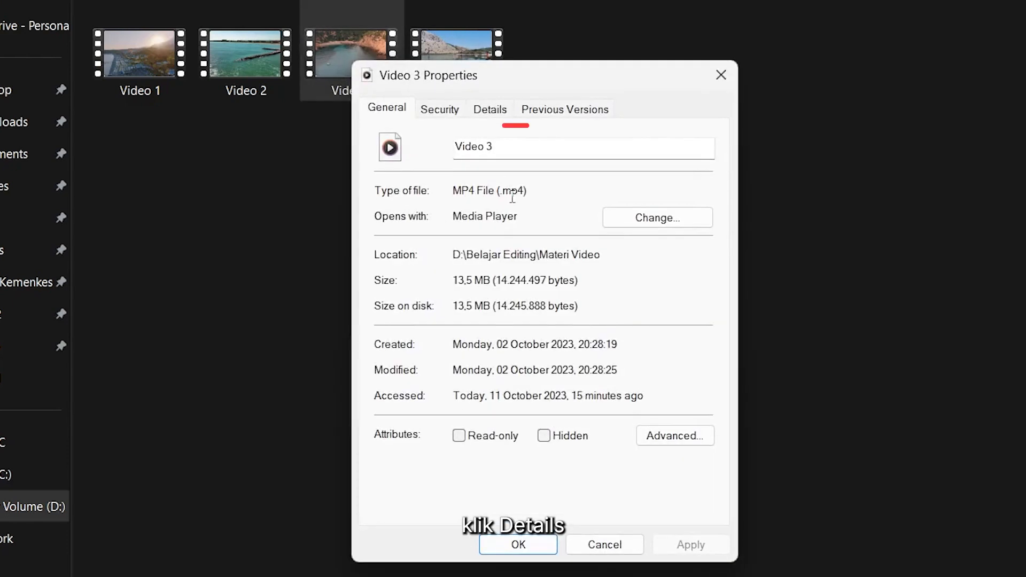
pyautogui.click(492, 116)
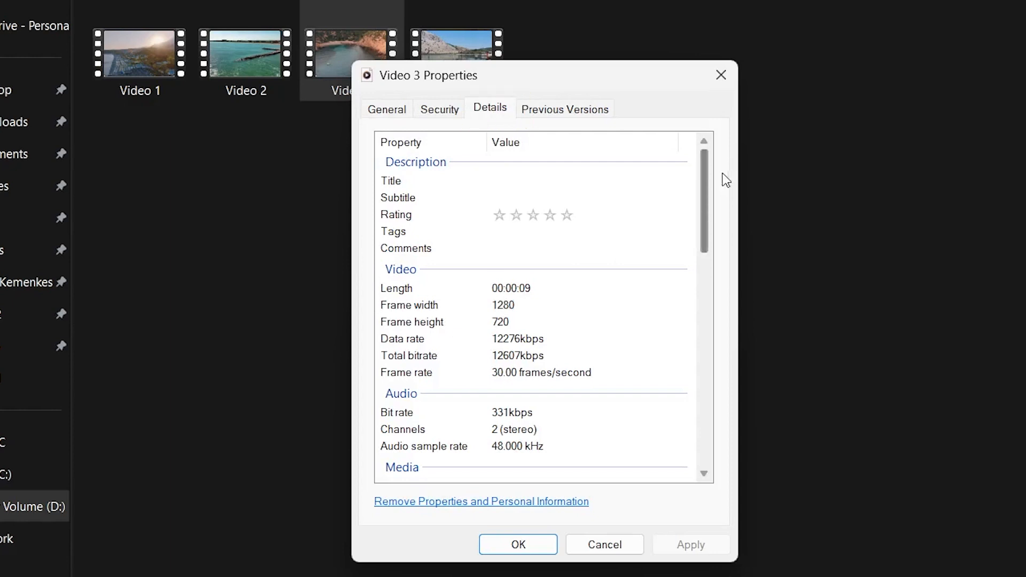
pyautogui.moveTo(703, 182); pyautogui.dragTo(665, 361)
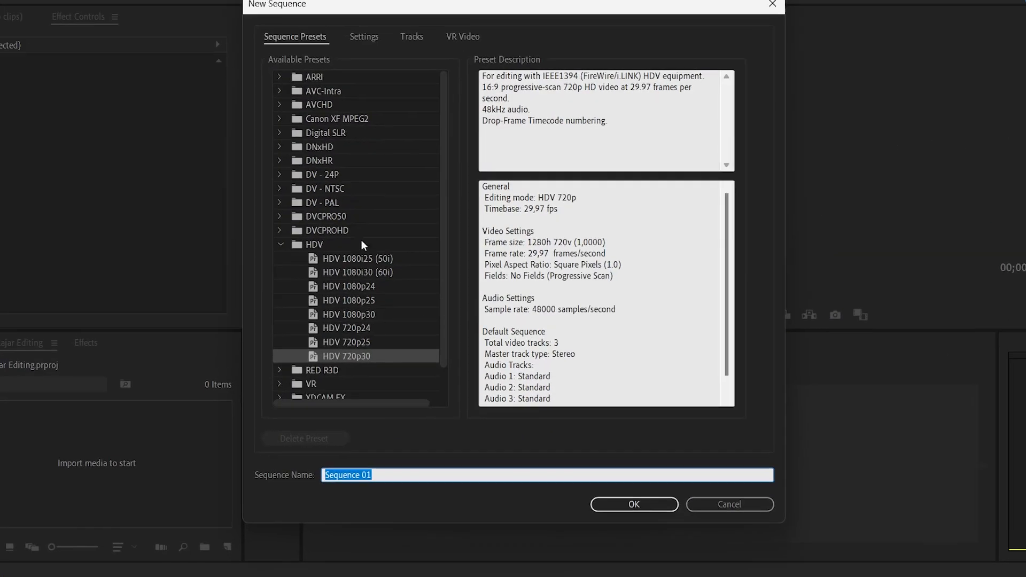
# Choose the HDV 720p30 preset, name the sequence Episode 1, and create it
pyautogui.click(354, 361)
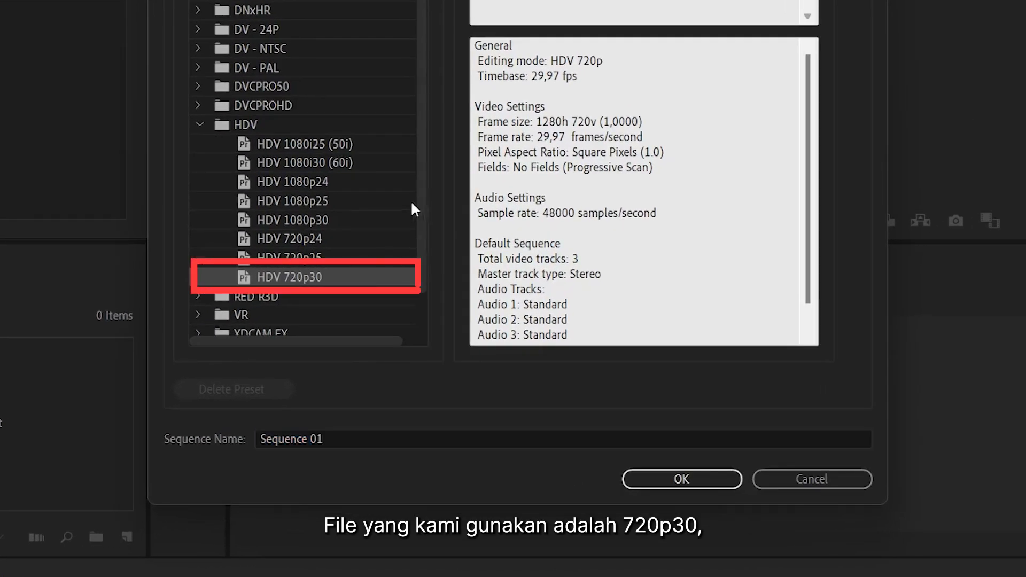
pyautogui.click(330, 439)
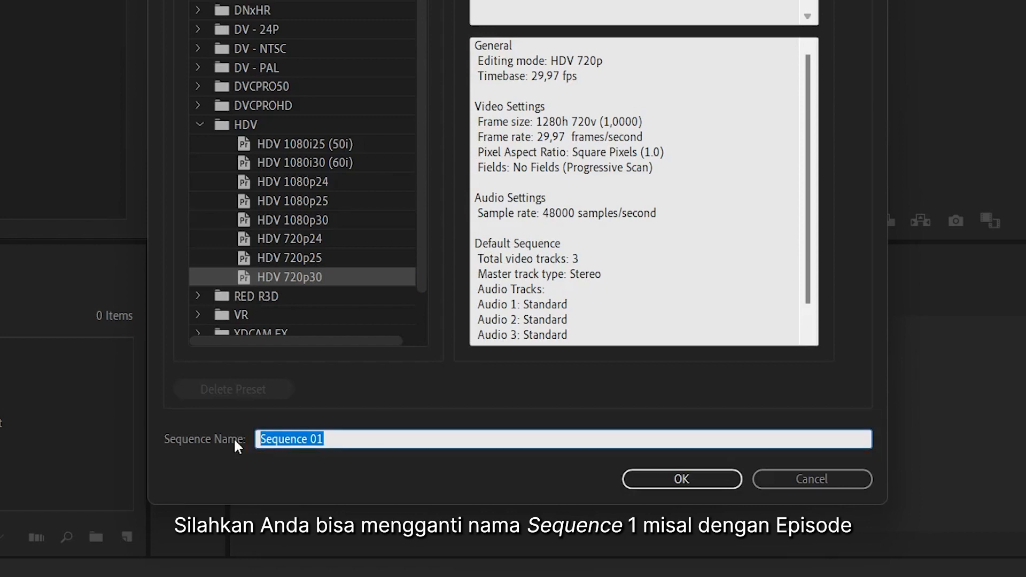
pyautogui.write('Episode 1')
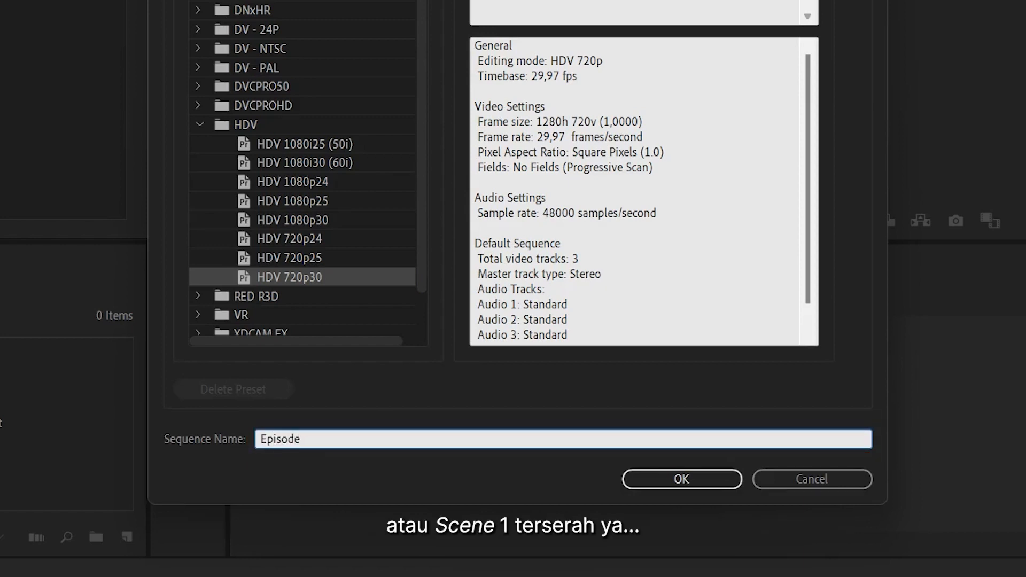
pyautogui.click(698, 478)
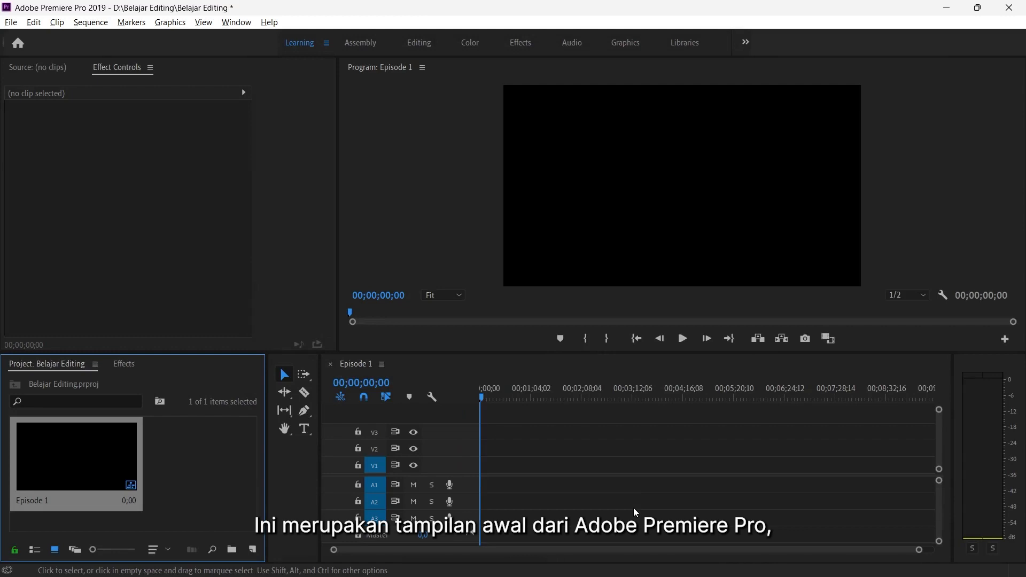
# Import Video 1 to Video 4 from the Materi Video folder into the project
pyautogui.click(221, 473)
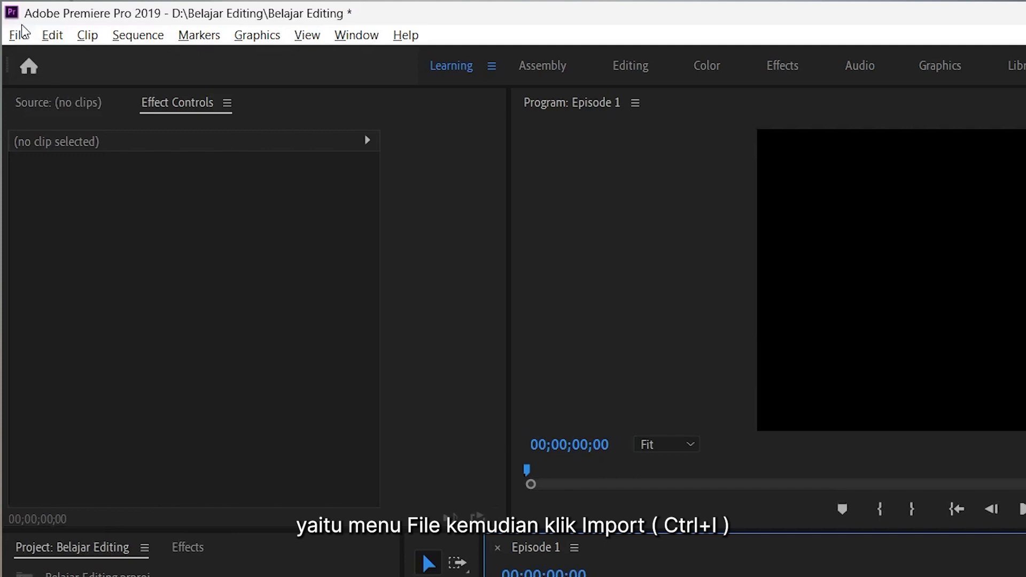
pyautogui.click(20, 35)
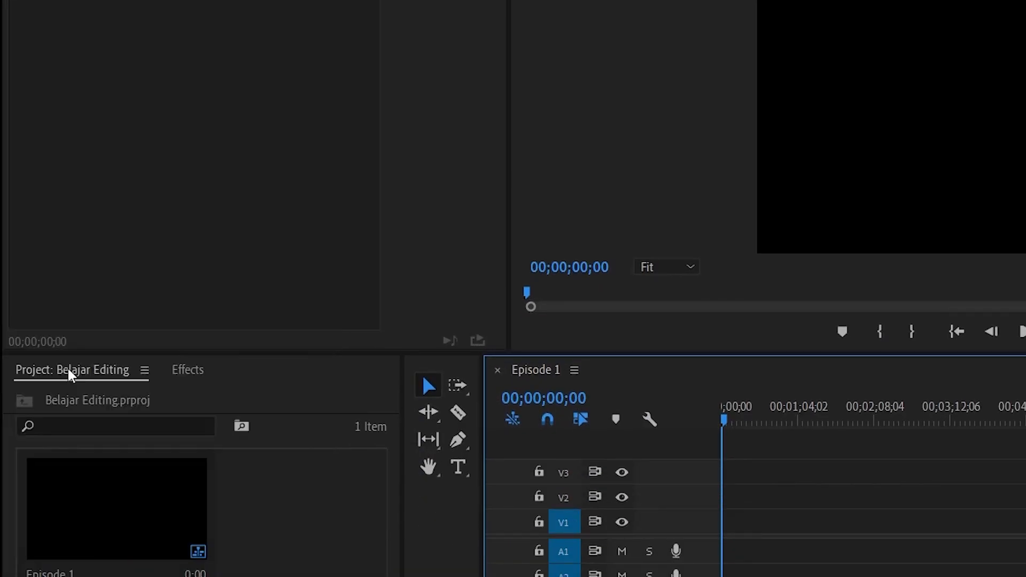
pyautogui.click(71, 370)
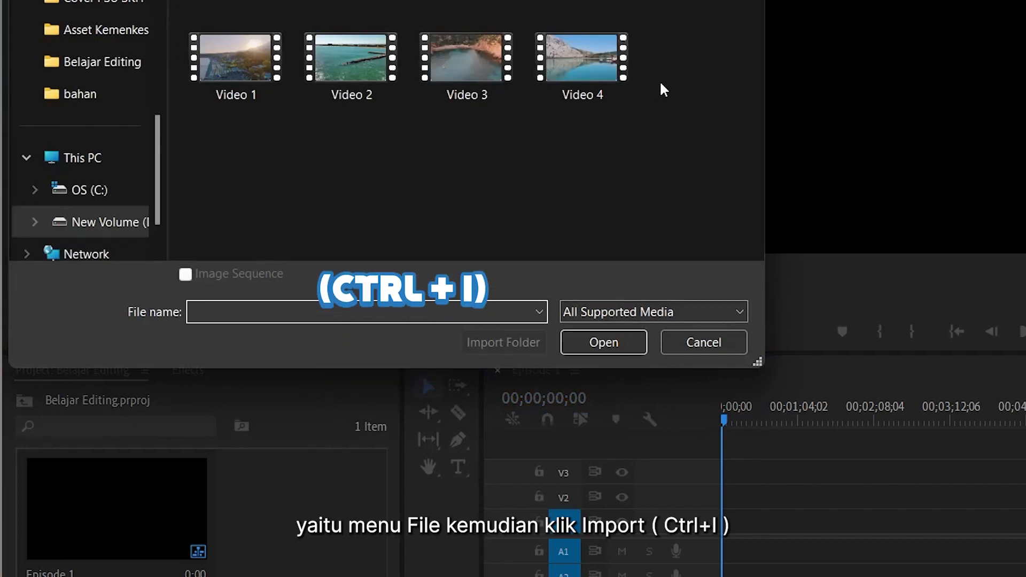
pyautogui.moveTo(688, 123); pyautogui.dragTo(176, 32)
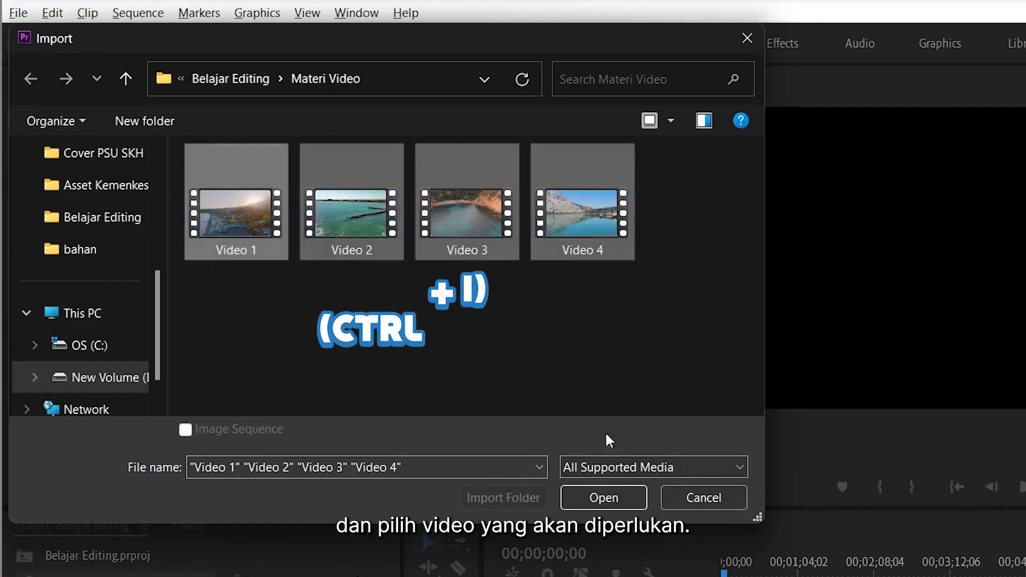
pyautogui.click(619, 499)
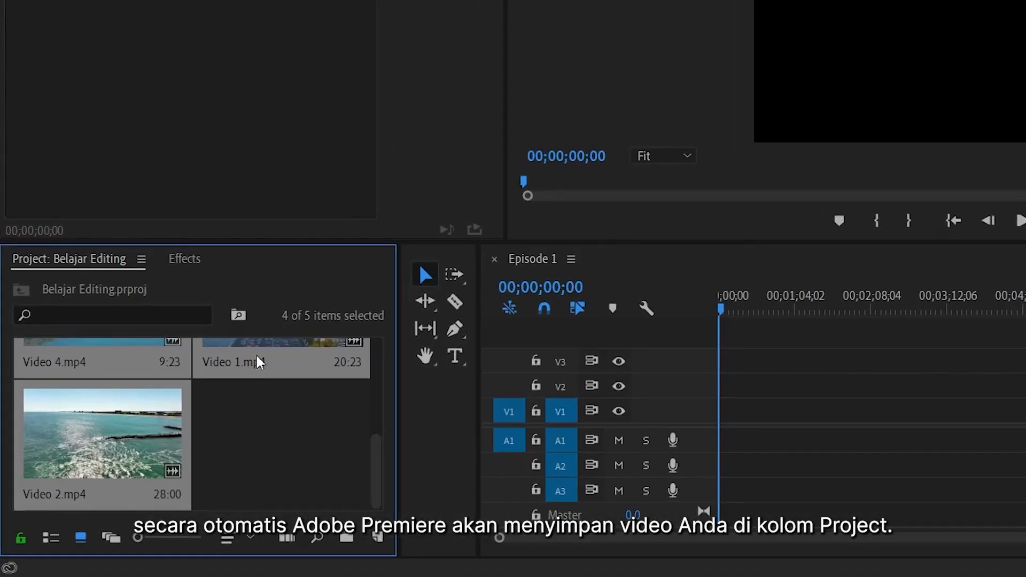
pyautogui.click(248, 461)
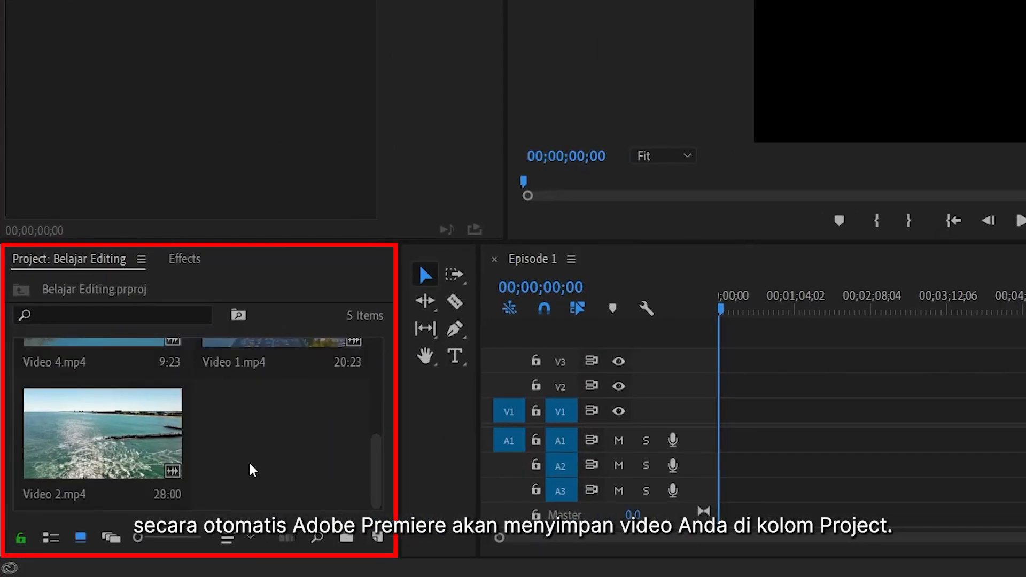
pyautogui.scroll(3, 249, 461)
pyautogui.scroll(-5, 249, 461)
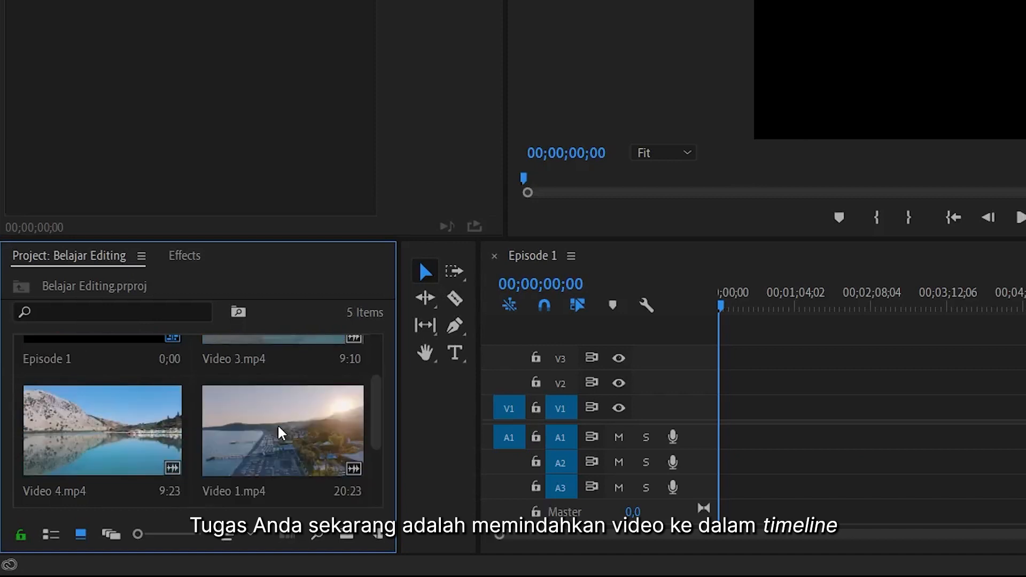
# Place Video 1 at the start of the timeline, keeping the existing sequence settings
pyautogui.moveTo(282, 432); pyautogui.dragTo(717, 433)
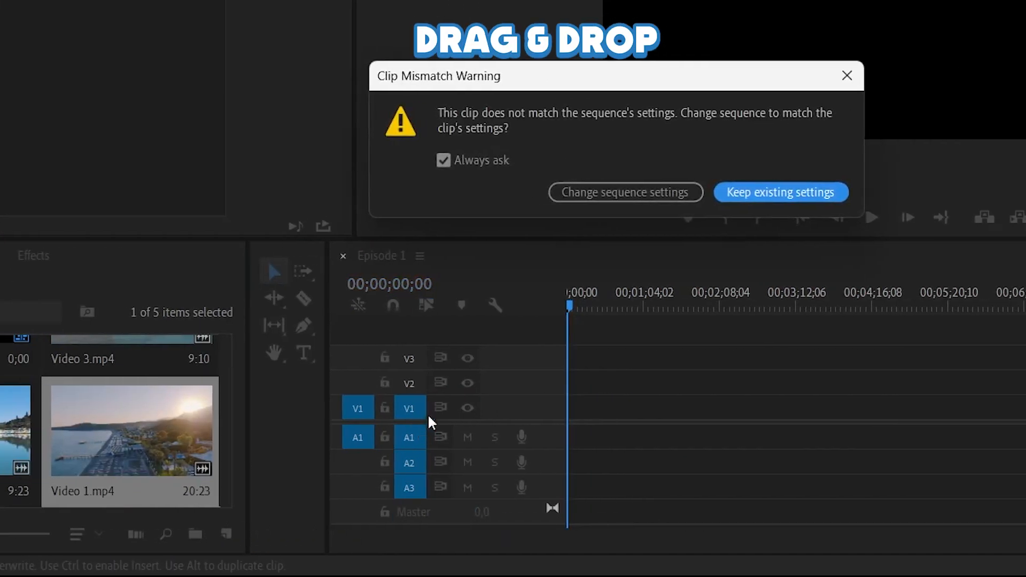
pyautogui.click(775, 193)
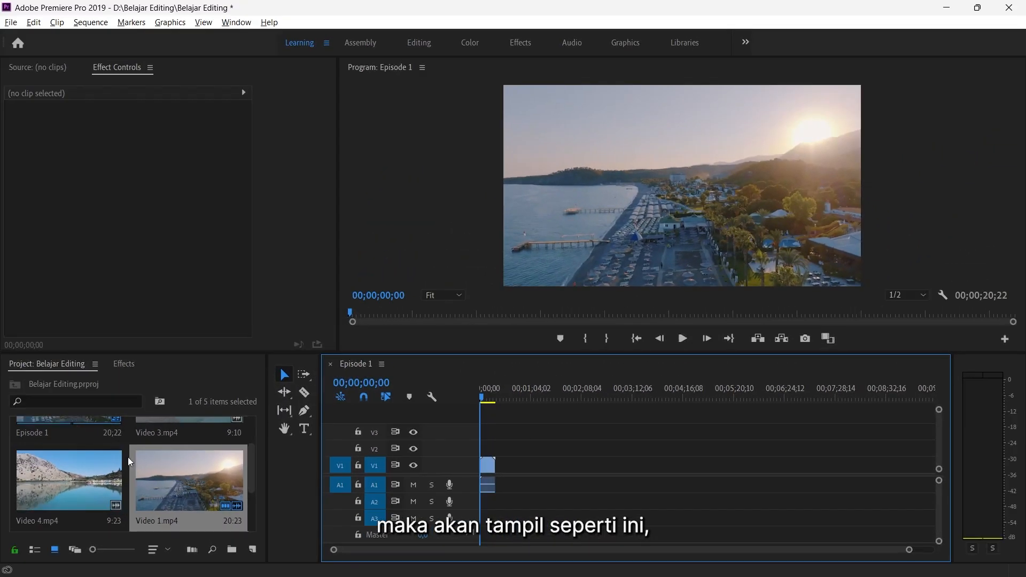
# Append Video 2, Video 3 and Video 4 one after another on the timeline
pyautogui.scroll(-2, 128, 457)
pyautogui.scroll(2, 127, 457)
pyautogui.scroll(-2, 127, 457)
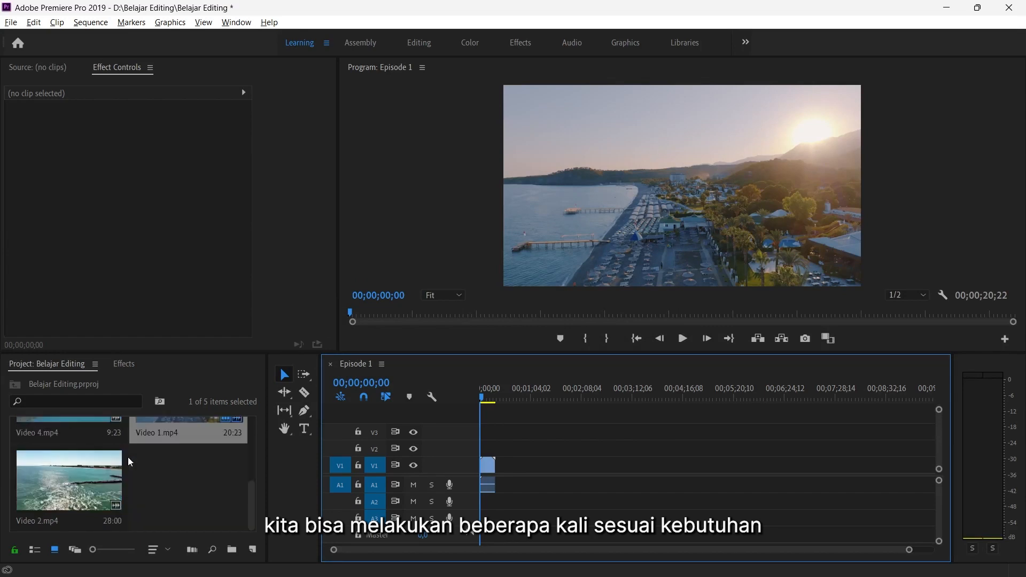
pyautogui.moveTo(68, 495); pyautogui.dragTo(500, 466)
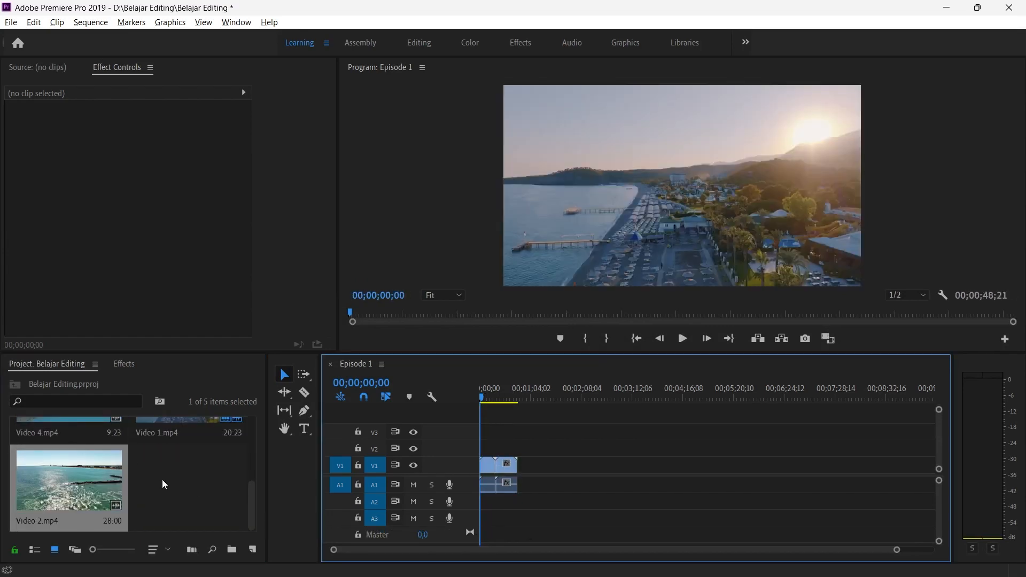
pyautogui.scroll(2, 130, 498)
pyautogui.moveTo(178, 434); pyautogui.dragTo(524, 472)
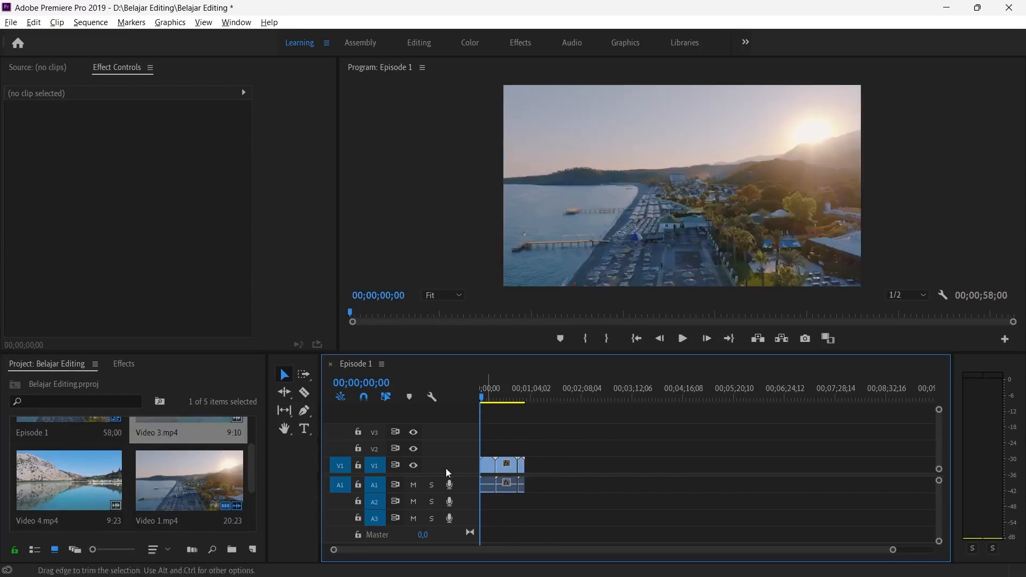
pyautogui.moveTo(60, 487); pyautogui.dragTo(530, 483)
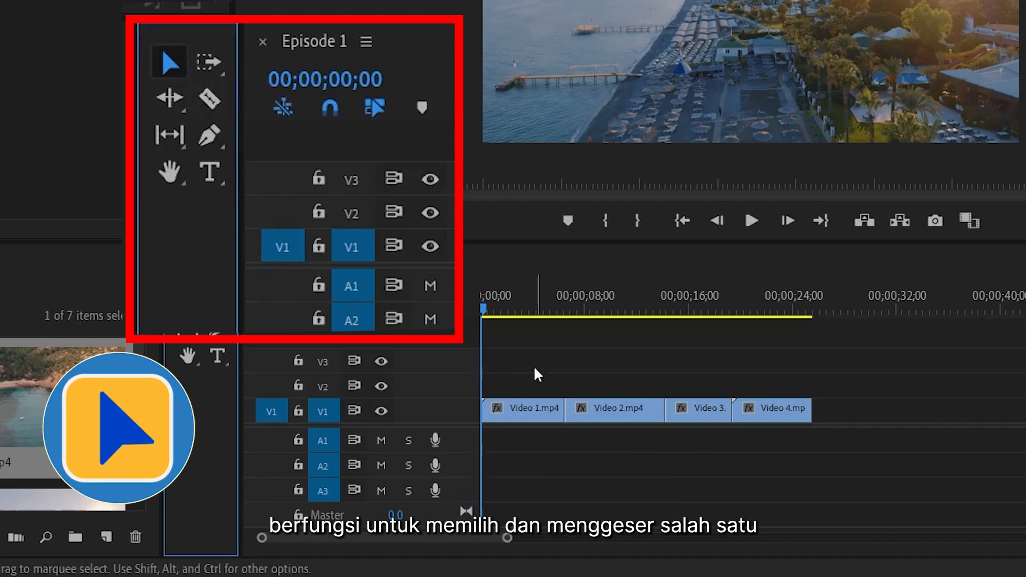
# Marquee-select the clips with the Selection tool and move them along the V1 track
pyautogui.moveTo(517, 405)
pyautogui.mouseDown()
pyautogui.moveTo(533, 412)
pyautogui.moveTo(527, 377)
pyautogui.moveTo(528, 406)
pyautogui.mouseUp()
pyautogui.moveTo(539, 366); pyautogui.dragTo(859, 425)
pyautogui.moveTo(637, 411); pyautogui.dragTo(717, 407)
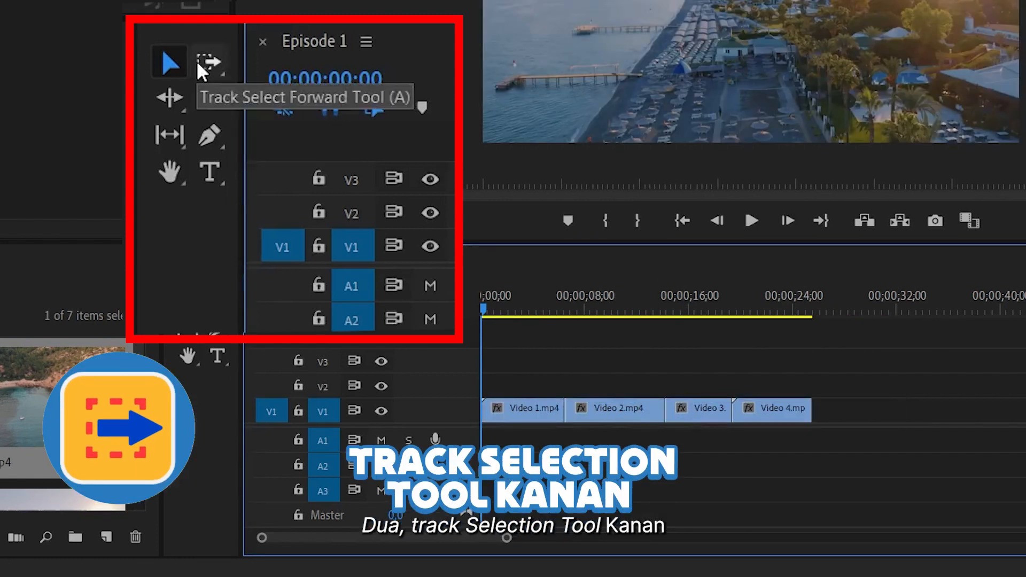
# Select the clips forward from Video 2 with Track Select Forward, then backward from later clips with Track Select Backward
pyautogui.click(197, 61)
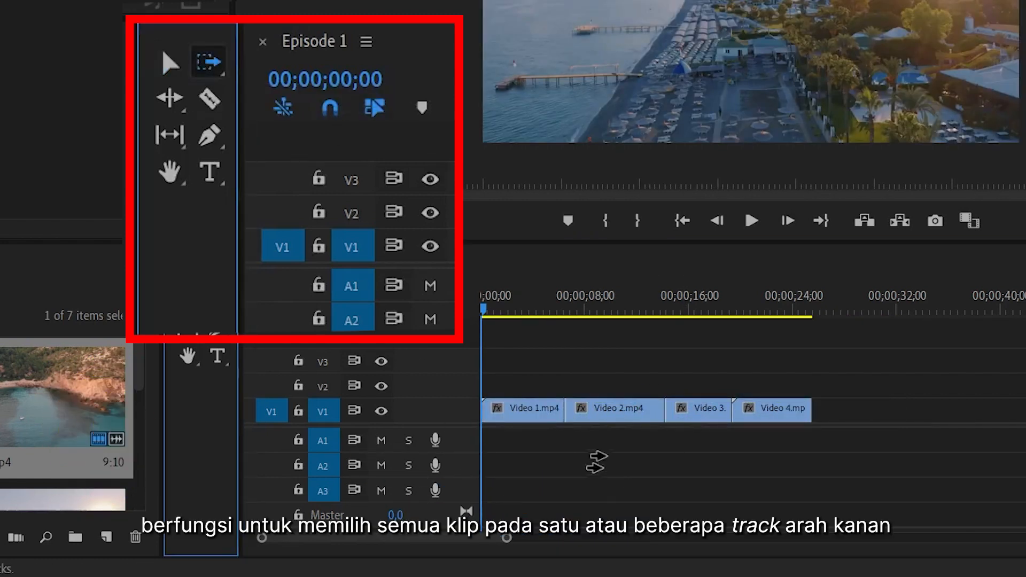
pyautogui.click(566, 408)
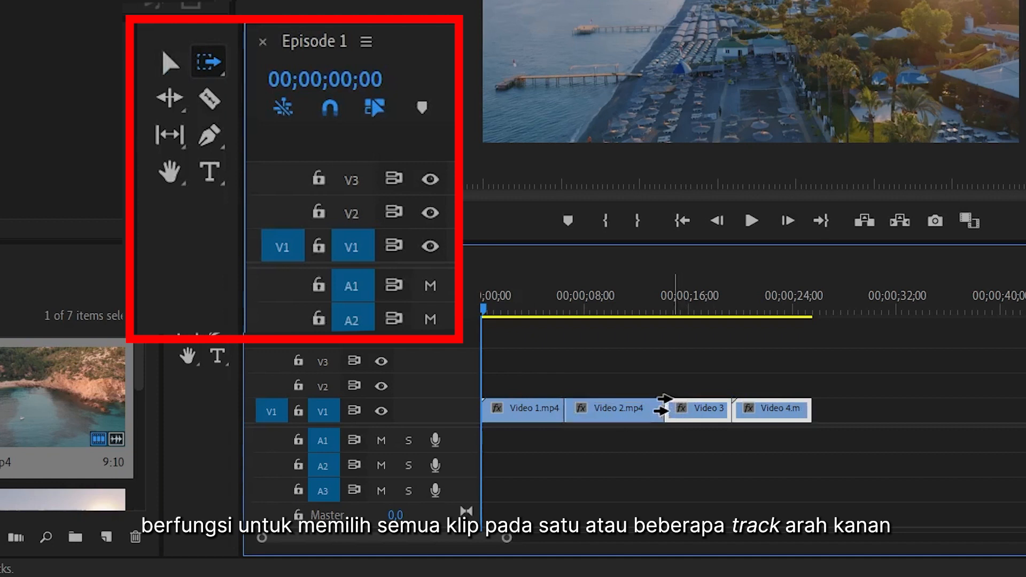
pyautogui.click(209, 61)
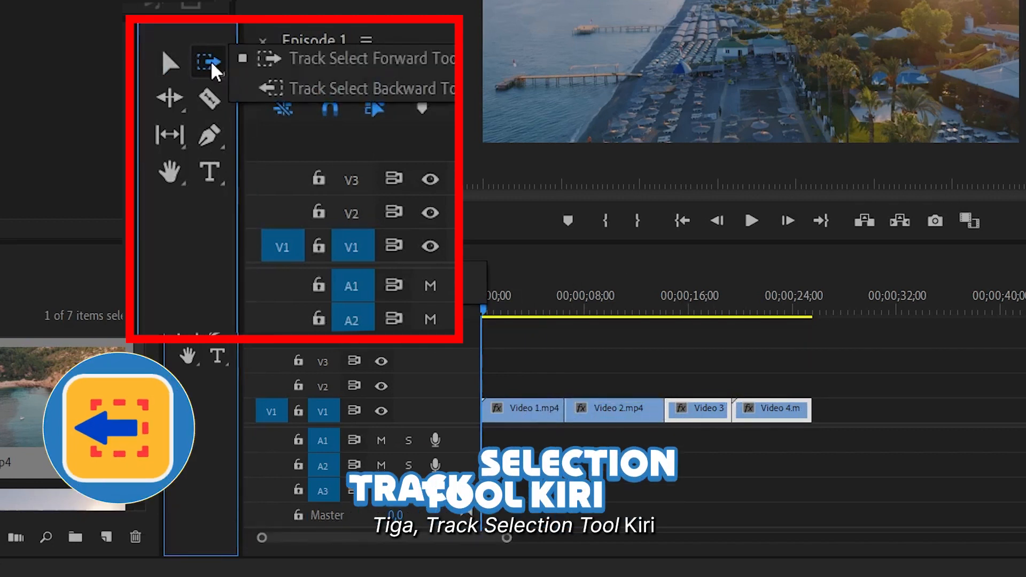
pyautogui.click(250, 88)
pyautogui.click(662, 410)
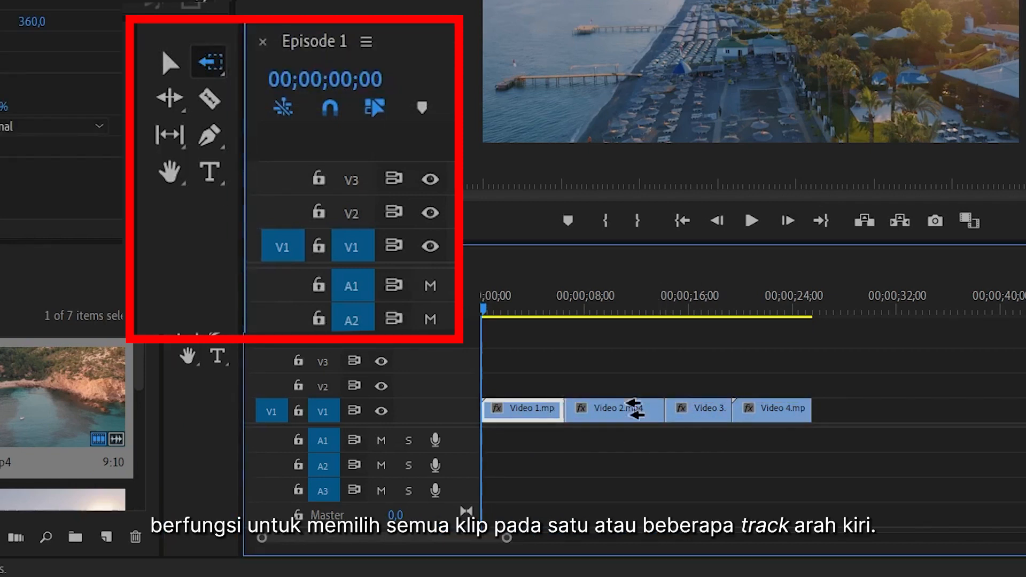
pyautogui.click(806, 409)
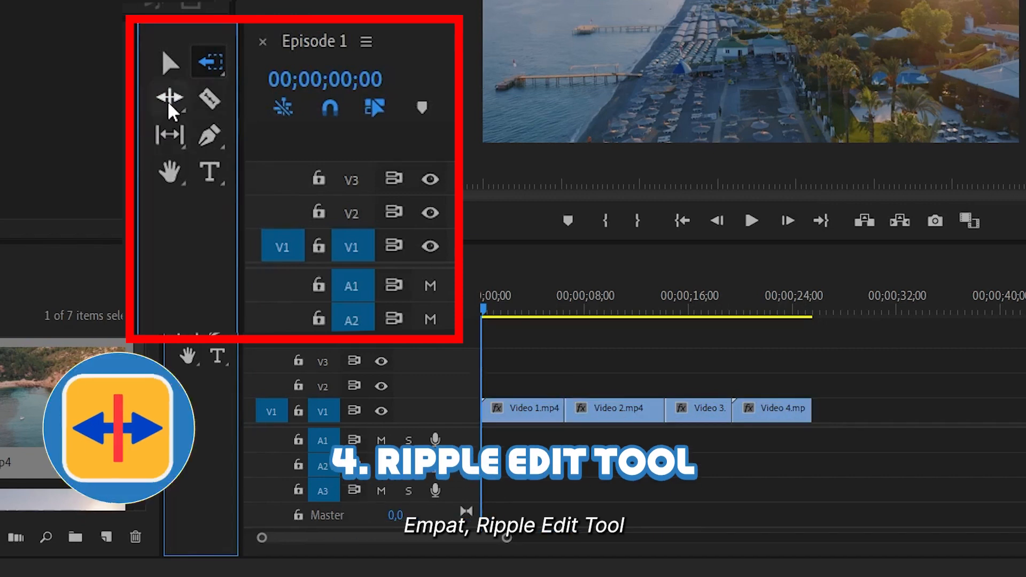
# Ripple-trim the edit points of Video 1 and Video 2 with the Ripple Edit tool, undoing the first trim
pyautogui.click(170, 105)
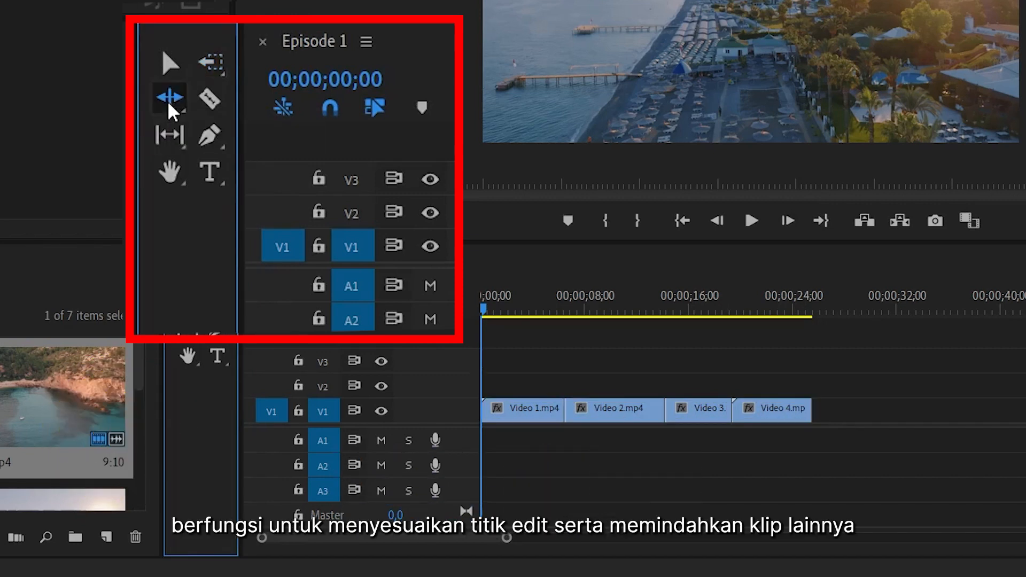
pyautogui.moveTo(562, 408); pyautogui.dragTo(597, 410)
pyautogui.hotkey('ctrl', 'z')
pyautogui.moveTo(664, 409); pyautogui.dragTo(647, 412)
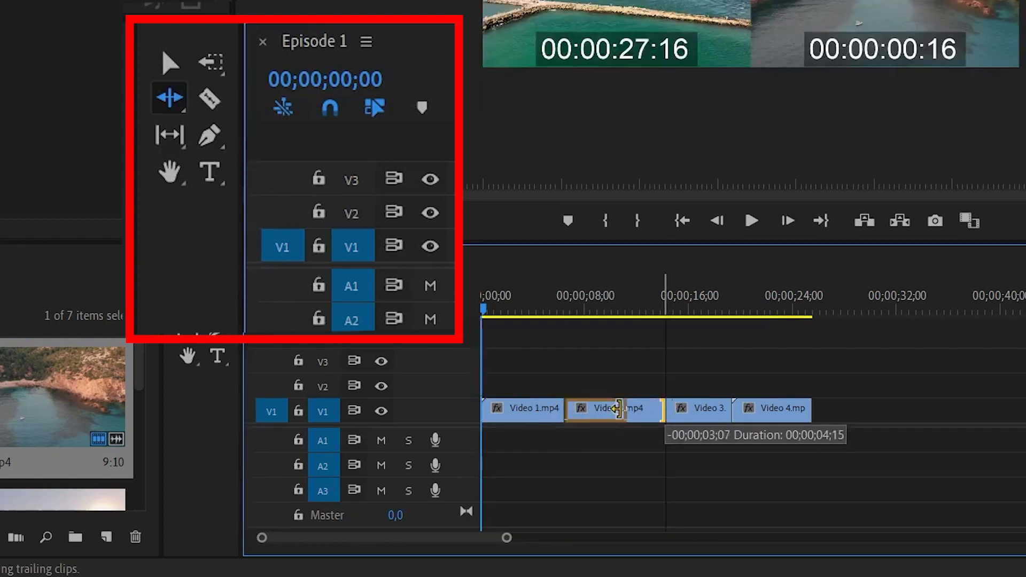
# Roll the edit points between the clips on V1 with the Rolling Edit tool
pyautogui.click(169, 98)
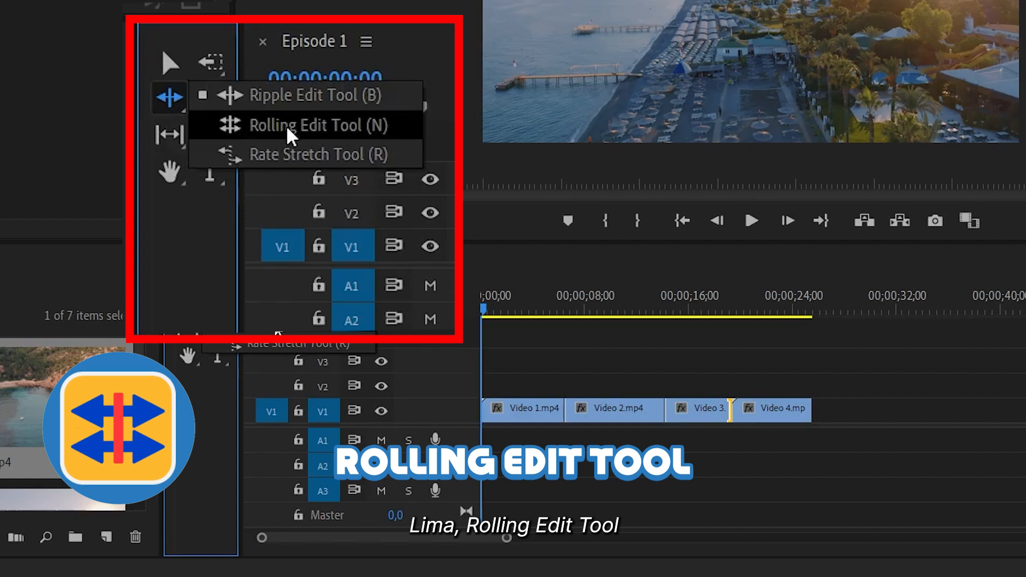
pyautogui.click(289, 129)
pyautogui.moveTo(581, 412)
pyautogui.mouseDown()
pyautogui.moveTo(609, 409)
pyautogui.moveTo(534, 410)
pyautogui.moveTo(610, 409)
pyautogui.moveTo(567, 409)
pyautogui.mouseUp()
pyautogui.moveTo(663, 410)
pyautogui.mouseDown()
pyautogui.moveTo(632, 410)
pyautogui.moveTo(682, 411)
pyautogui.mouseUp()
pyautogui.click(181, 104)
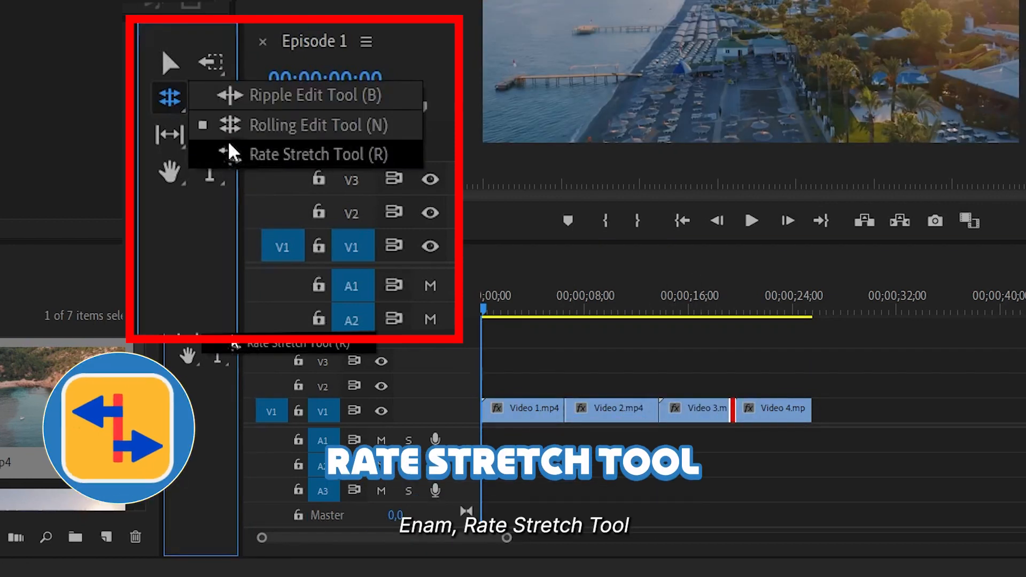
# Shorten Video 1 by changing its speed with the Rate Stretch tool, then select Video 3
pyautogui.click(254, 155)
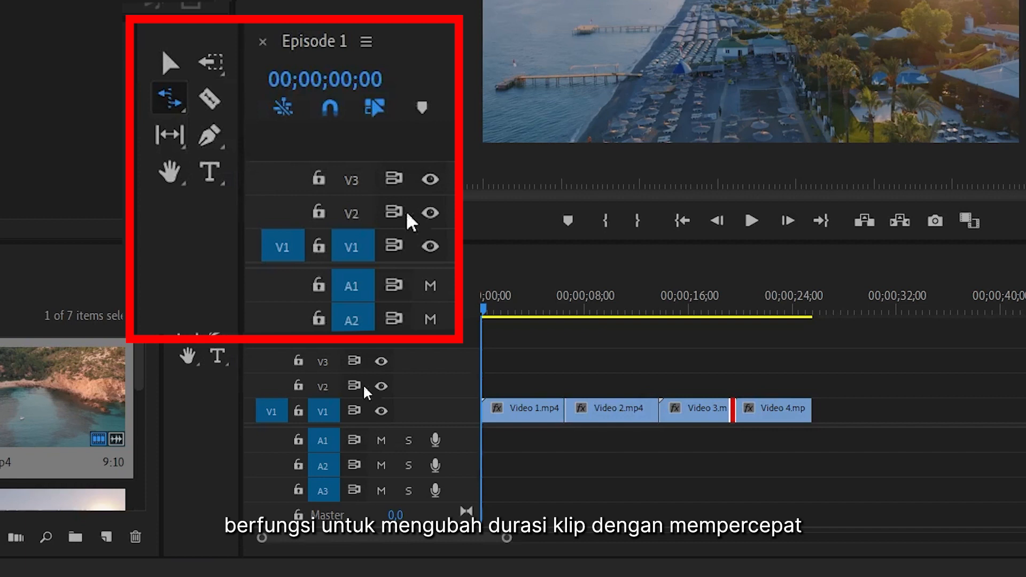
pyautogui.click(656, 410)
pyautogui.moveTo(612, 411); pyautogui.dragTo(537, 409)
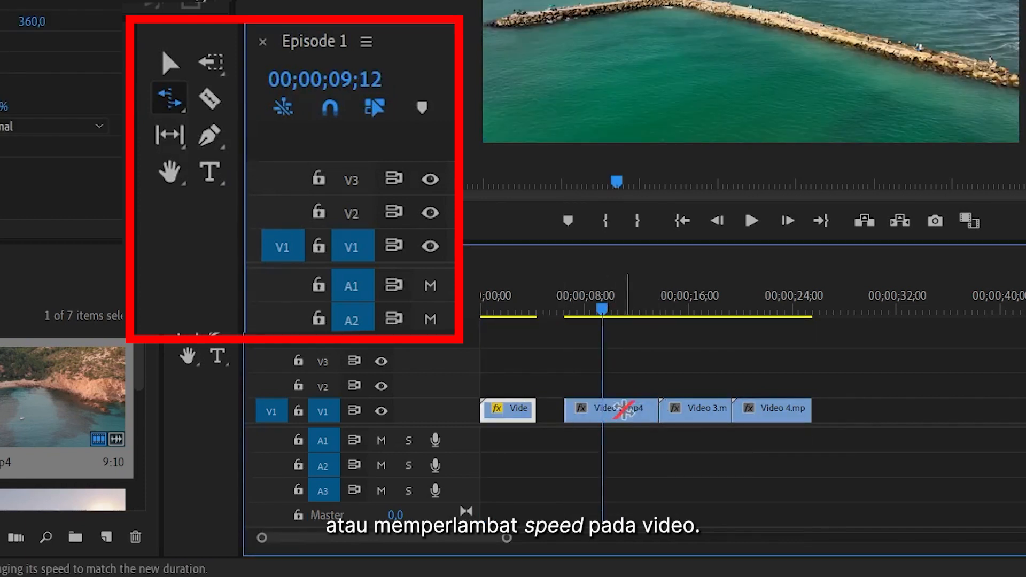
pyautogui.moveTo(705, 411); pyautogui.dragTo(704, 411)
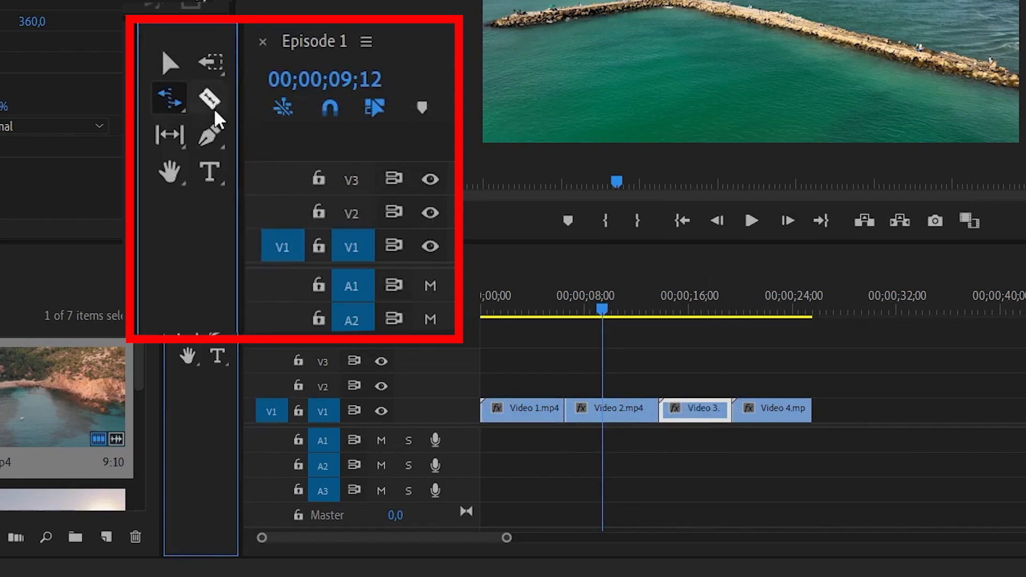
# Cut Video 1 into two parts with the Razor tool
pyautogui.click(211, 102)
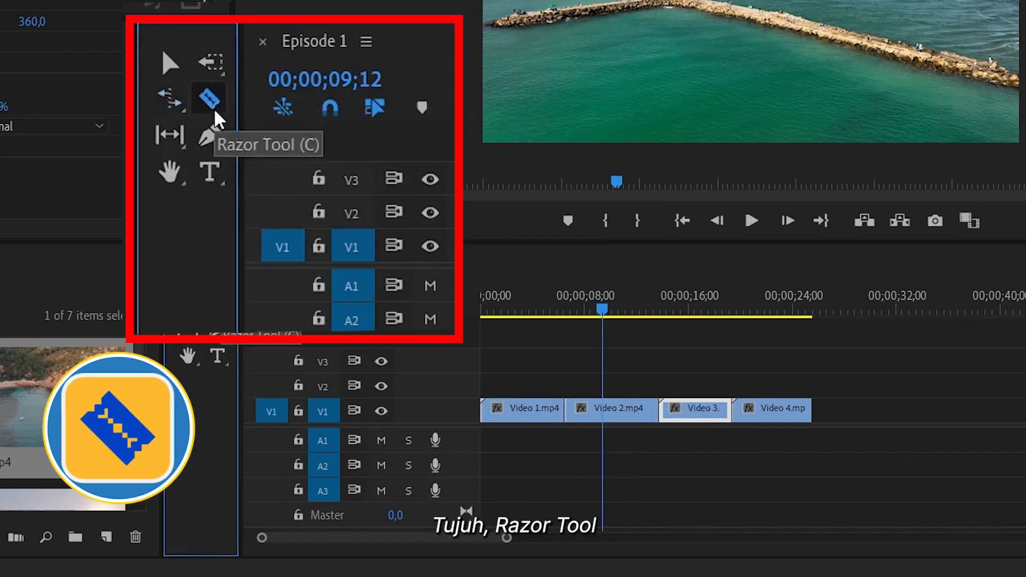
pyautogui.click(523, 410)
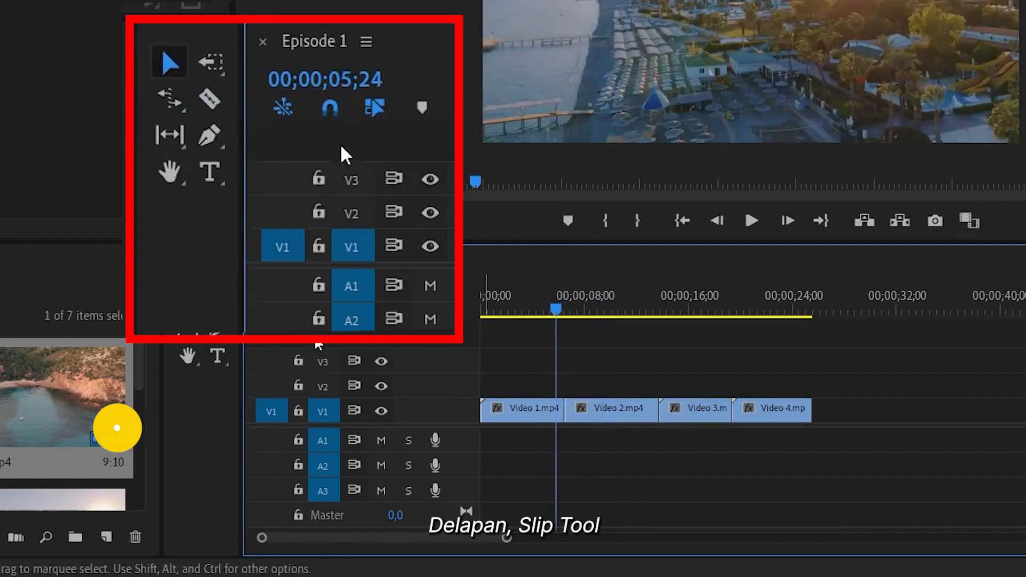
# Slip the contents of Video 2 with the Slip tool, scrubbing the playhead to check the frames
pyautogui.click(170, 134)
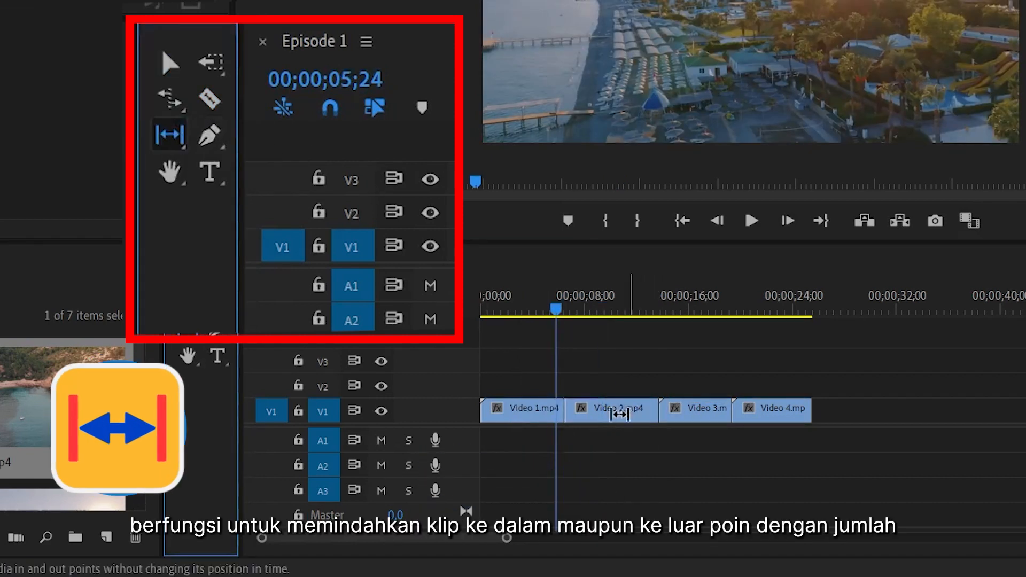
pyautogui.moveTo(600, 413); pyautogui.dragTo(612, 411)
pyautogui.moveTo(557, 310); pyautogui.dragTo(588, 312)
pyautogui.moveTo(567, 409); pyautogui.dragTo(646, 408)
pyautogui.moveTo(588, 311); pyautogui.dragTo(638, 315)
pyautogui.moveTo(657, 411); pyautogui.dragTo(608, 412)
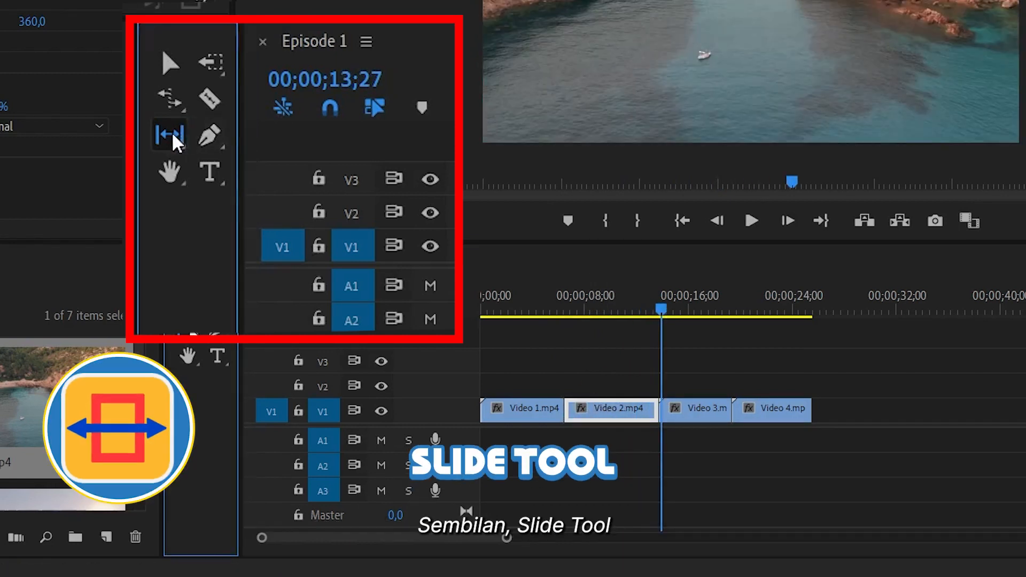
# Slide Video 3 between its neighbouring clips with the Slide tool
pyautogui.moveTo(171, 134); pyautogui.dragTo(232, 166)
pyautogui.moveTo(237, 350); pyautogui.dragTo(237, 350)
pyautogui.moveTo(663, 415); pyautogui.dragTo(699, 412)
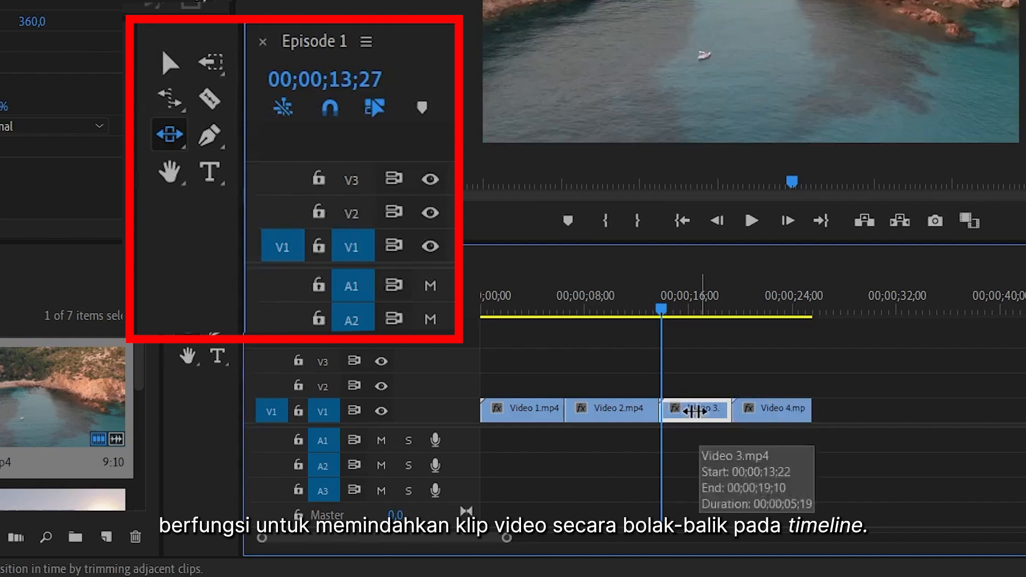
pyautogui.moveTo(615, 409); pyautogui.dragTo(620, 407)
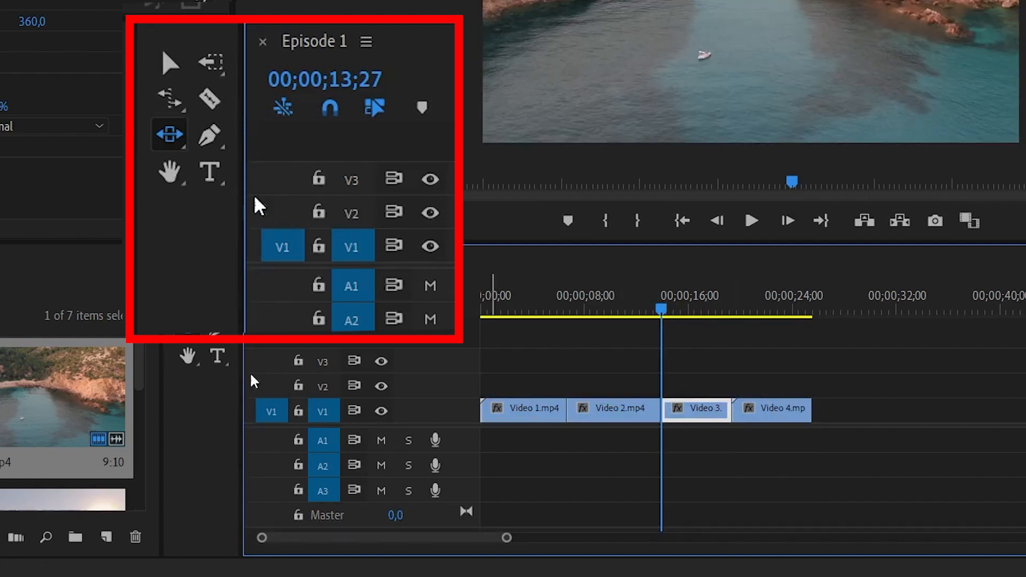
# Place an anchor point on the program monitor image with the Pen tool
pyautogui.click(216, 328)
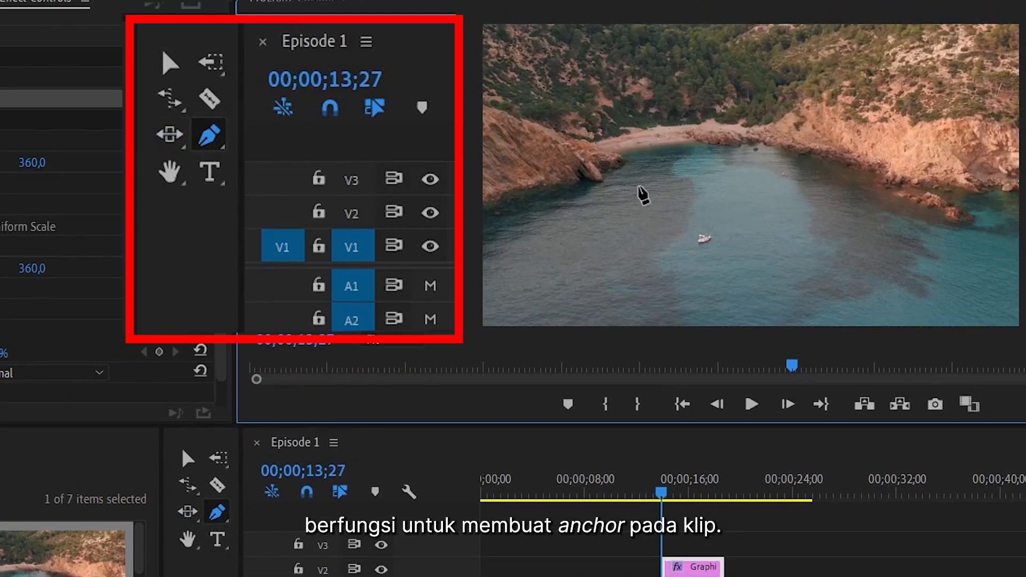
pyautogui.moveTo(740, 229); pyautogui.dragTo(745, 222)
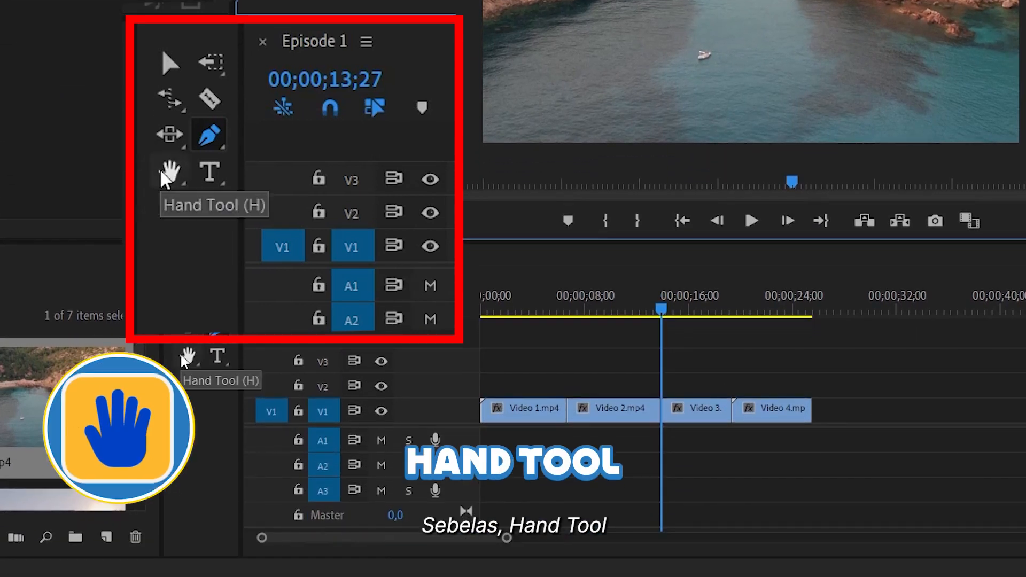
# Pan the timeline view with the Hand tool
pyautogui.click(189, 403)
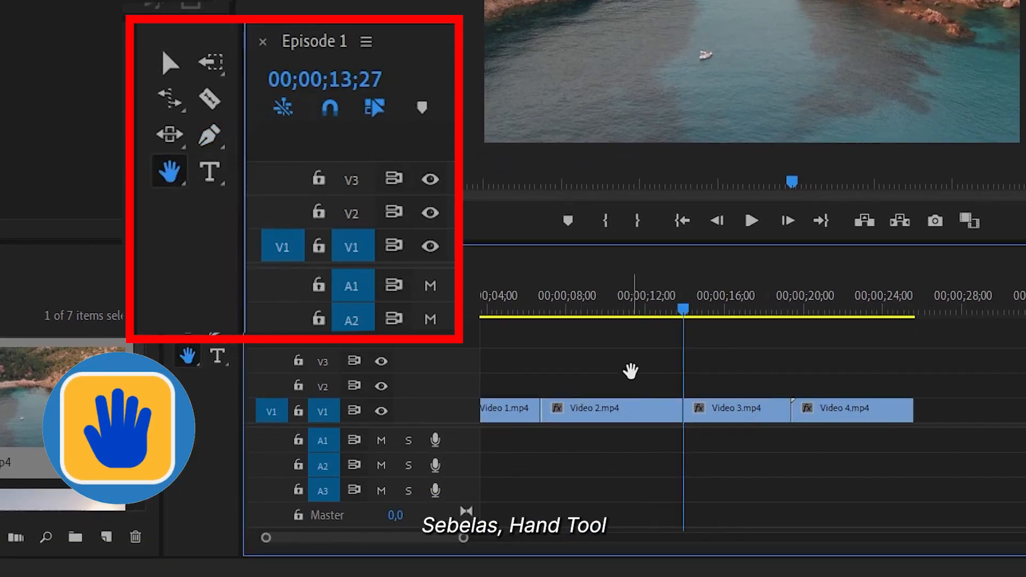
pyautogui.moveTo(631, 371); pyautogui.dragTo(590, 384)
pyautogui.moveTo(878, 390); pyautogui.dragTo(907, 394)
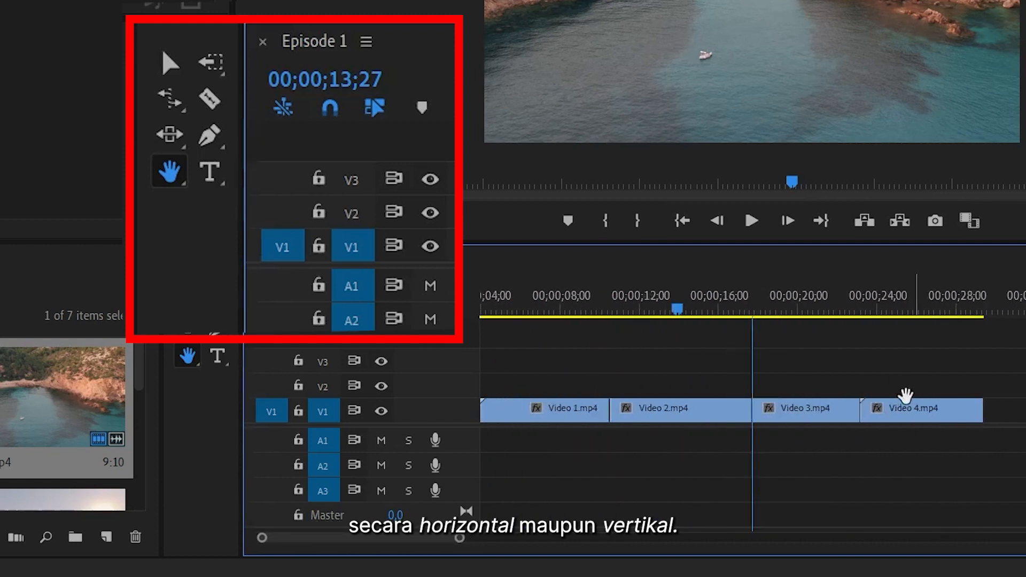
# Zoom into the timeline around Video 2 with the Zoom tool
pyautogui.click(188, 357)
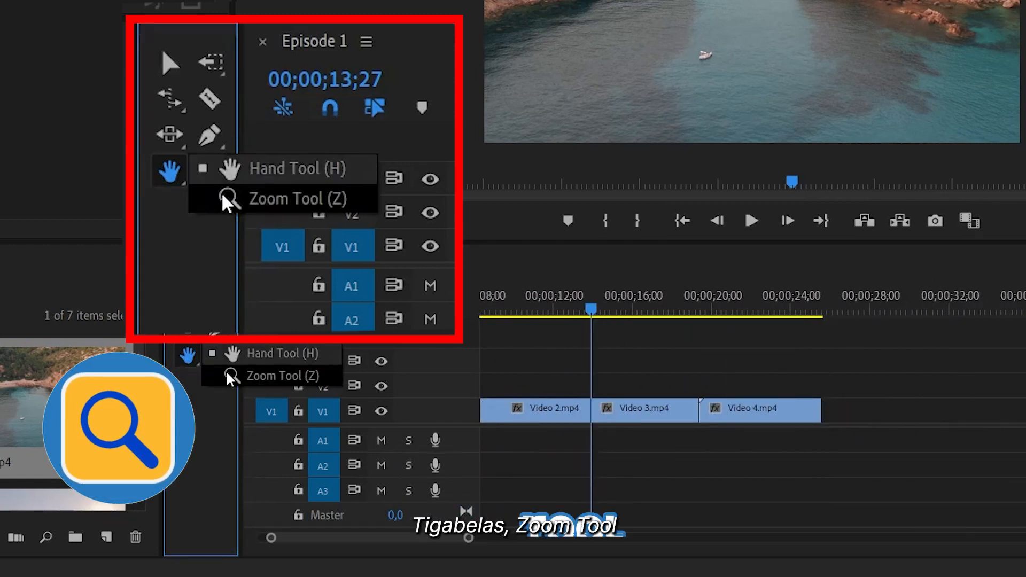
pyautogui.click(229, 374)
pyautogui.click(605, 417)
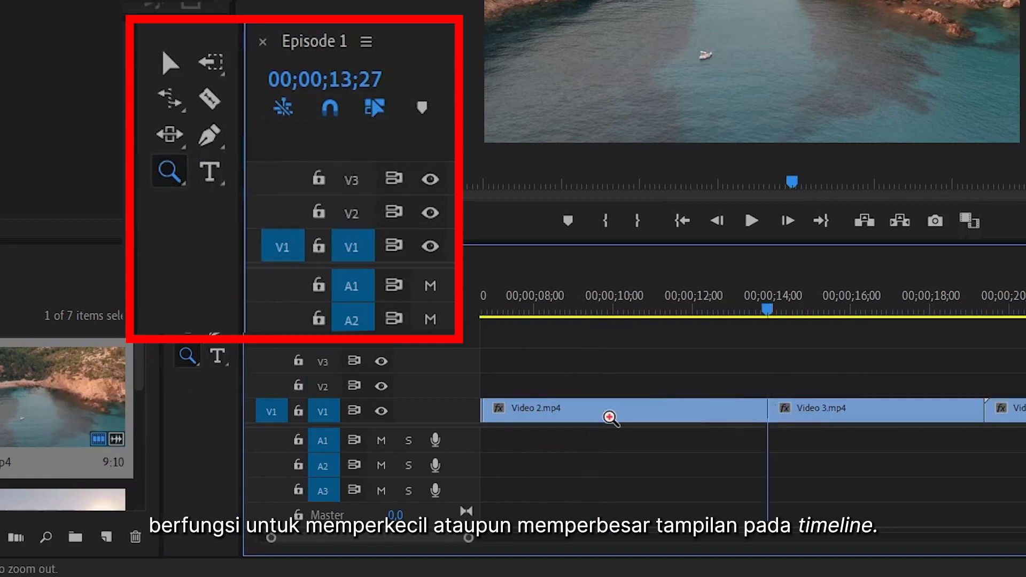
pyautogui.keyDown('alt'); pyautogui.click(615, 419); pyautogui.keyUp('alt')
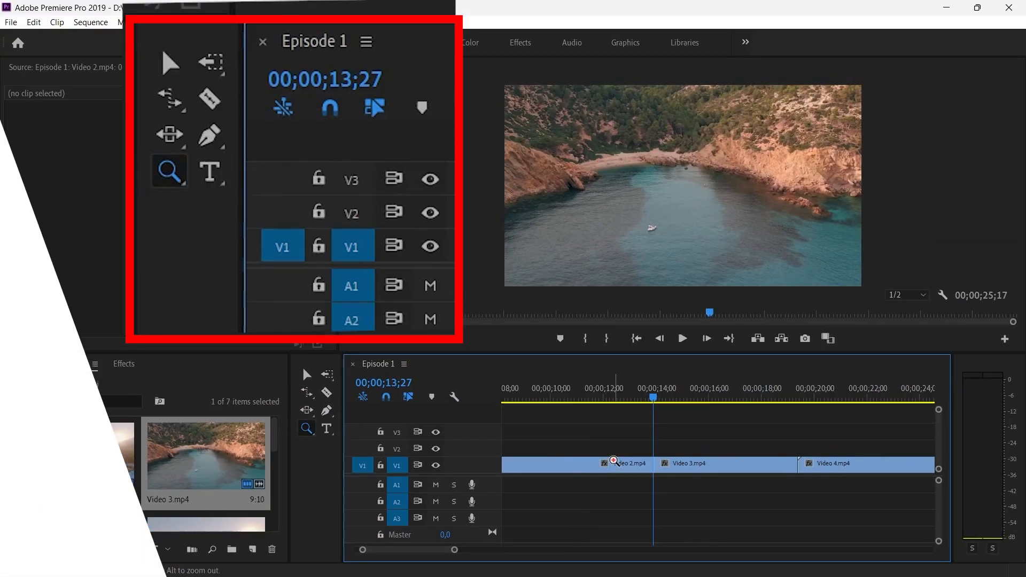